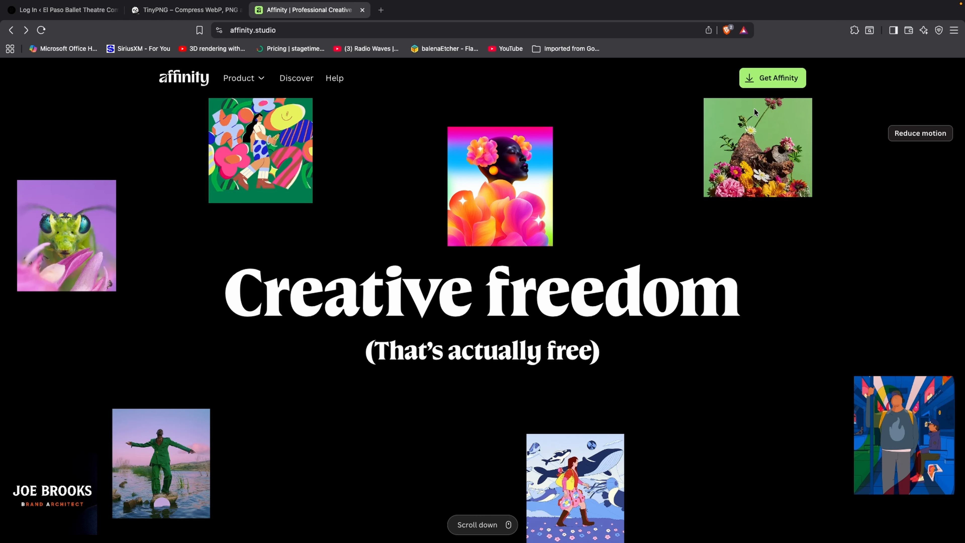
Step: Start the Affinity download with the Get Affinity button on affinity.studio
click(765, 86)
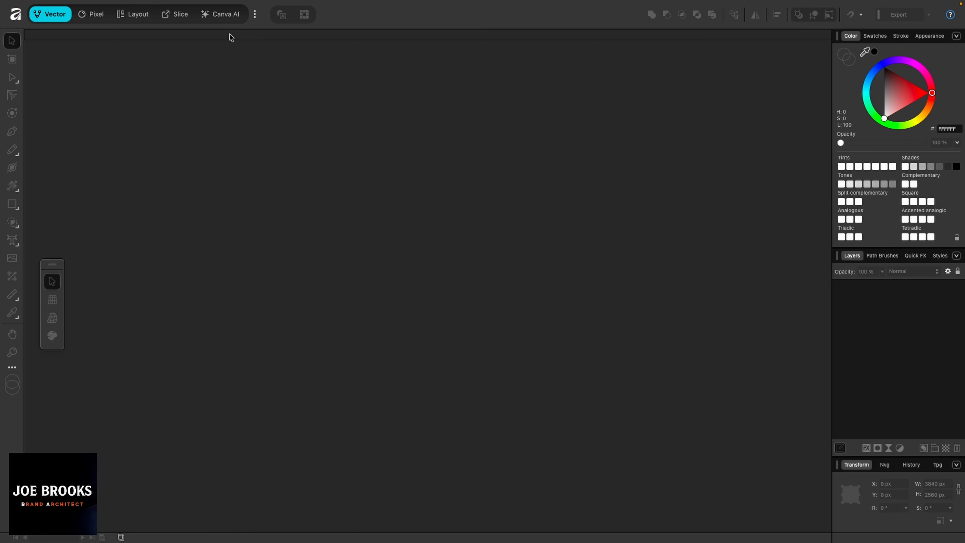
Step: Switch to the Pixel persona and bring up the Open file dialog with Cmd+O
click(88, 15)
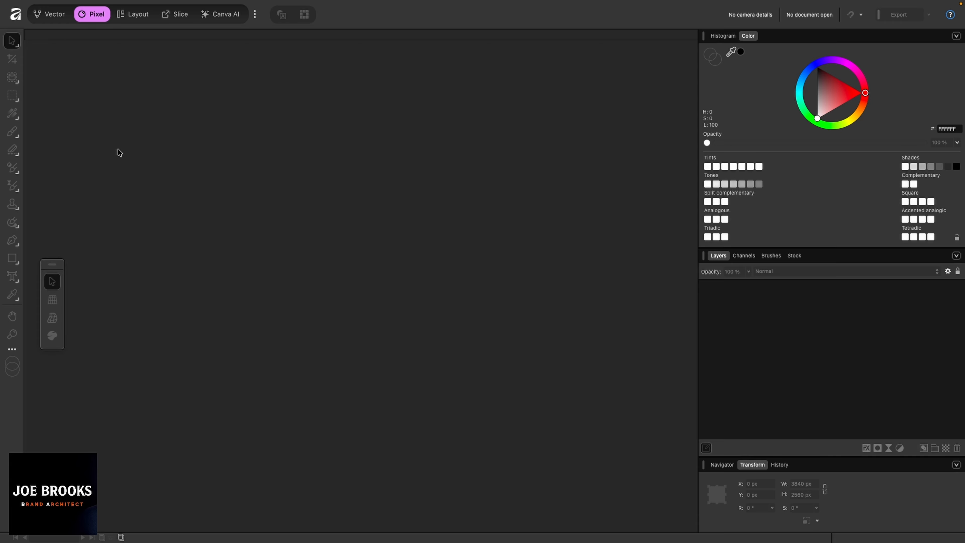
key(super+o)
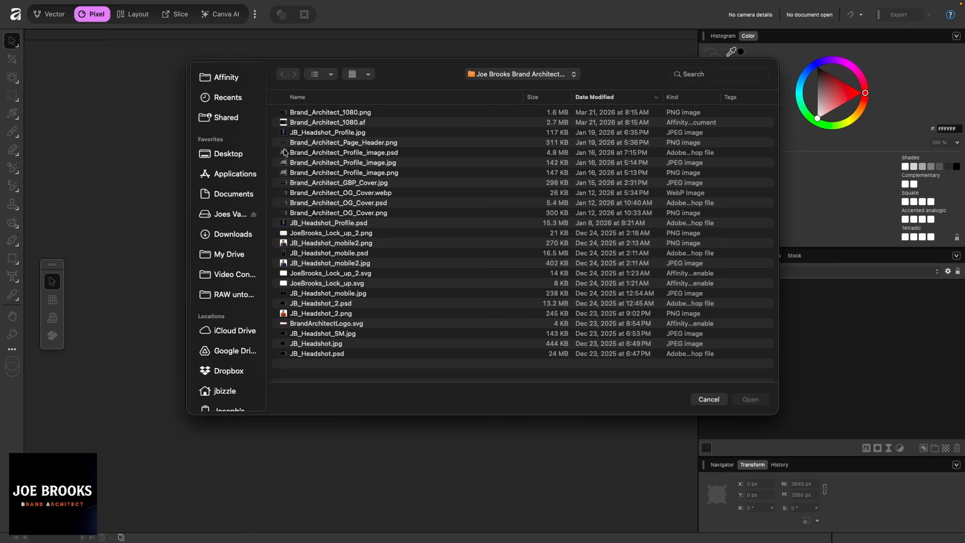
Step: Browse to another storage location, open EPBT_HL-05.jpg, and return to Affinity's space
click(536, 75)
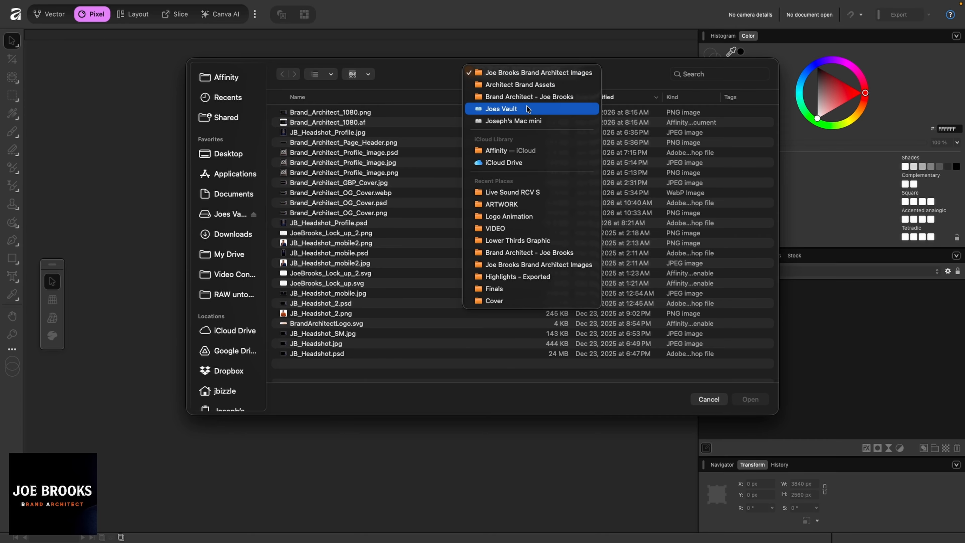
click(506, 109)
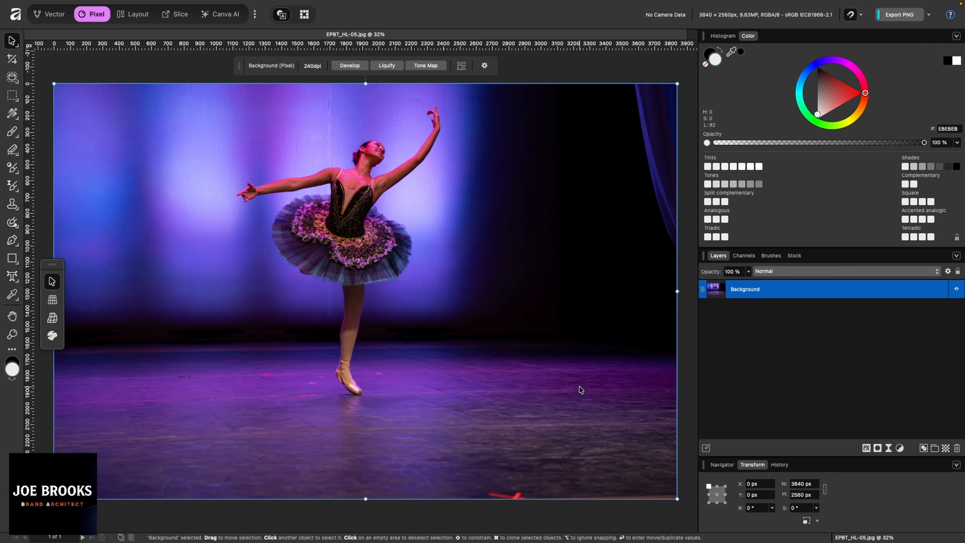
key(ctrl+Up)
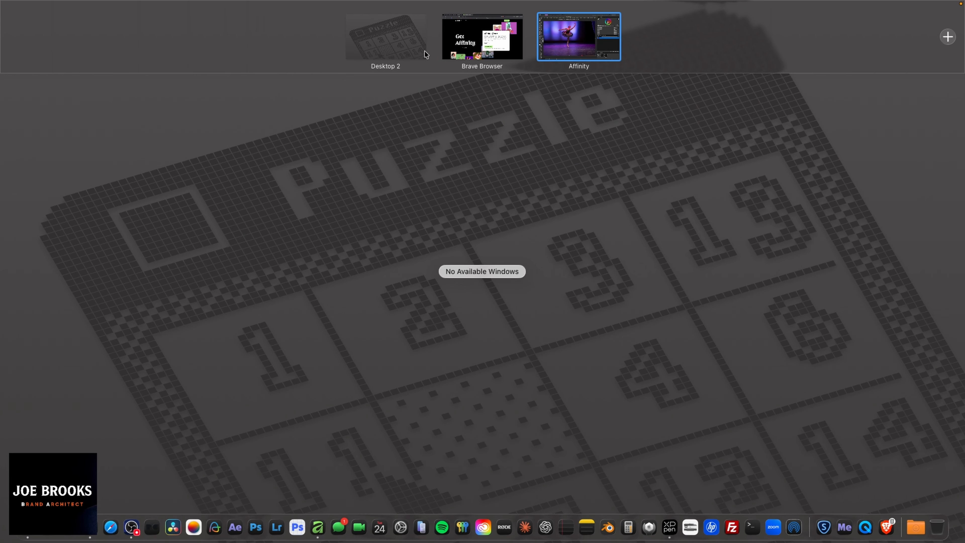
click(567, 38)
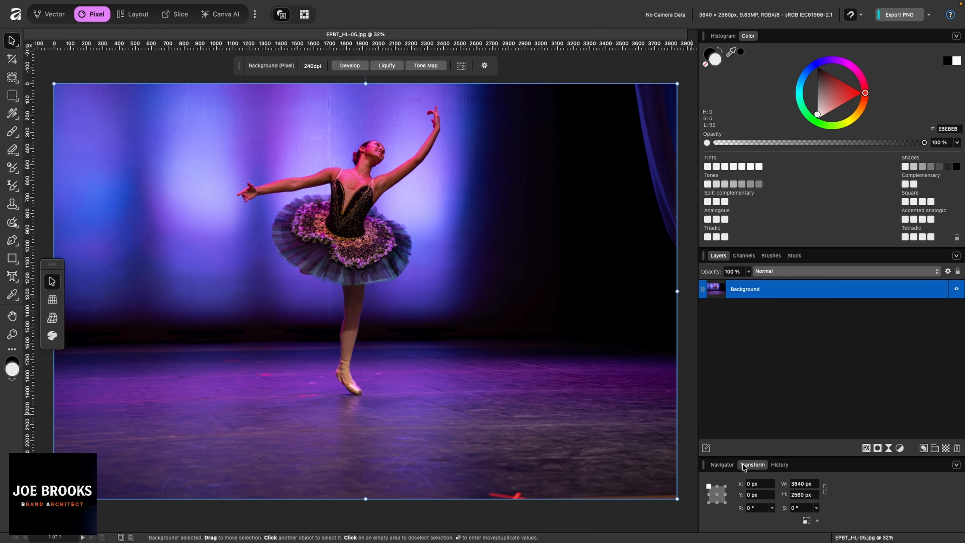
click(721, 465)
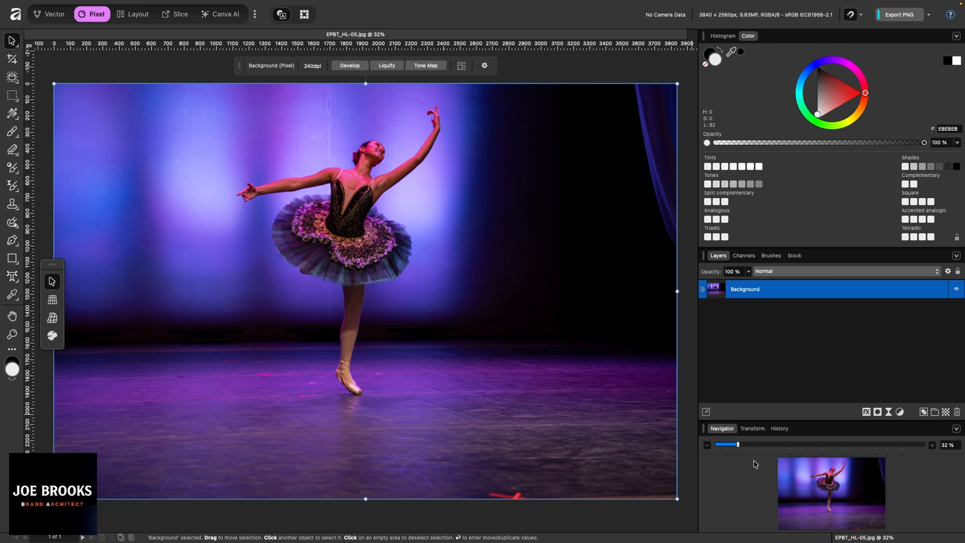
click(752, 433)
click(785, 464)
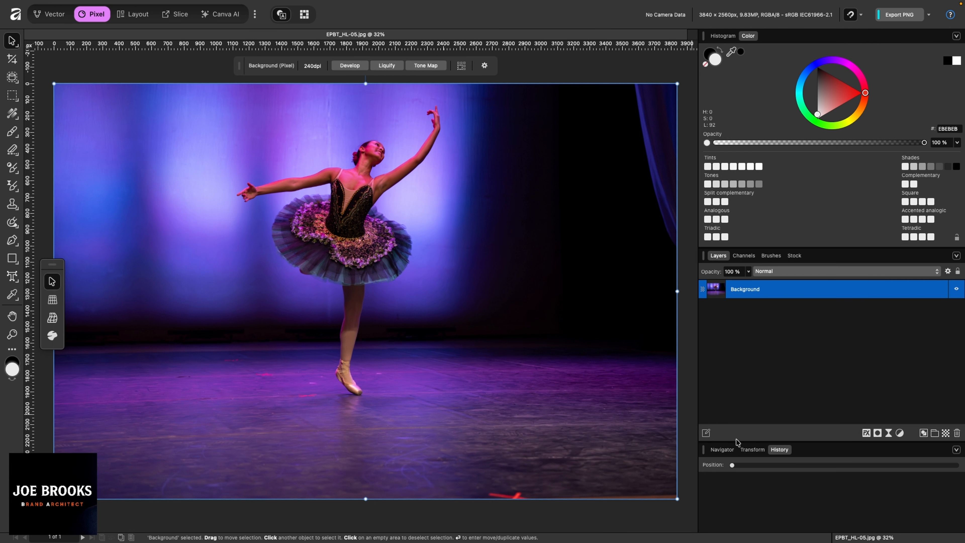
click(729, 450)
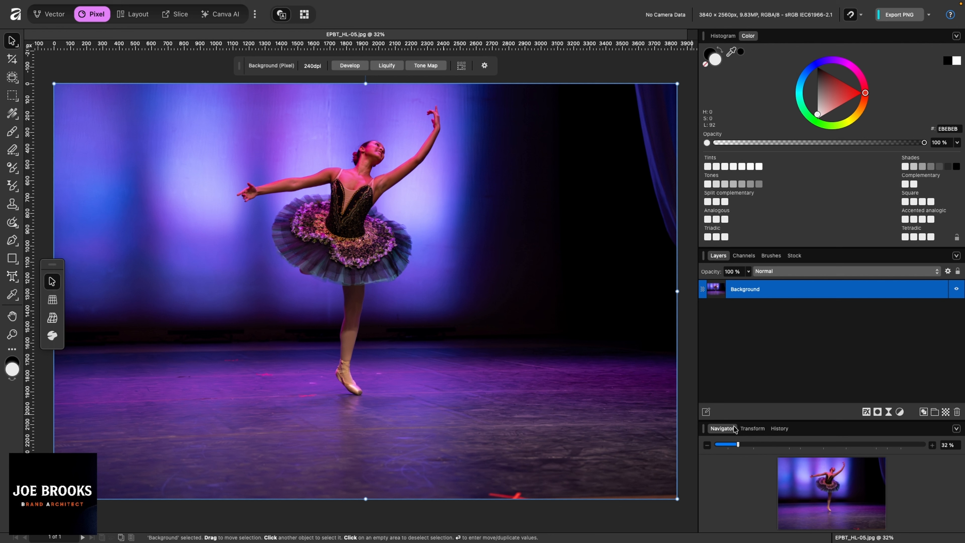
click(752, 429)
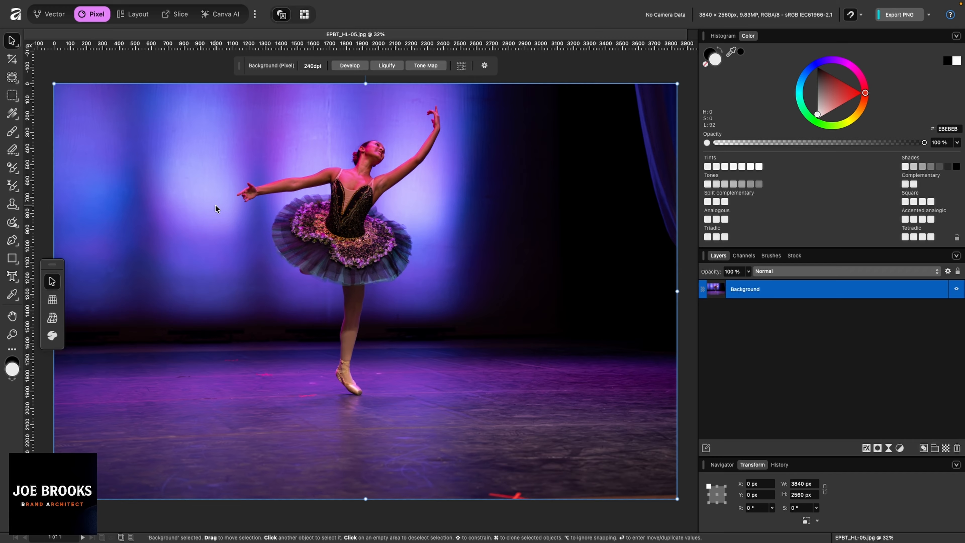
click(121, 75)
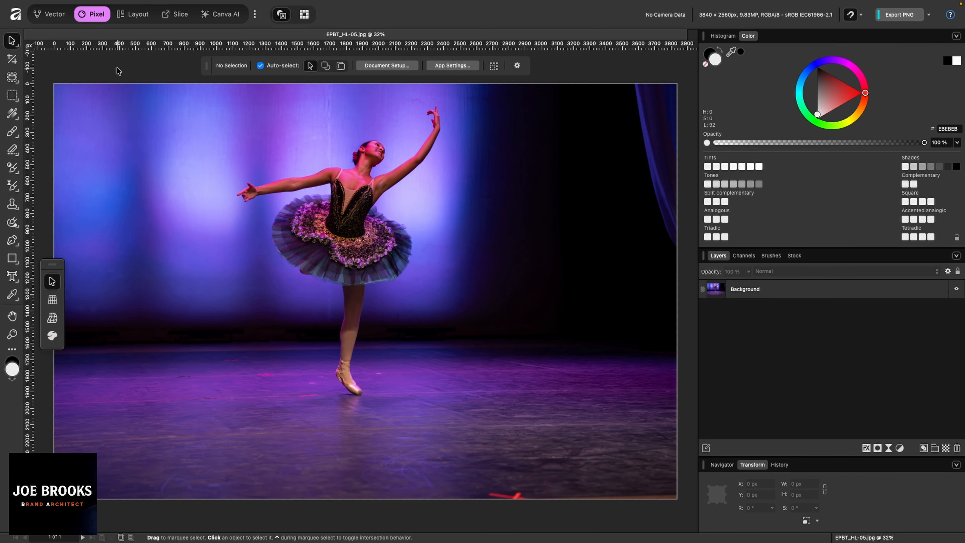
click(138, 146)
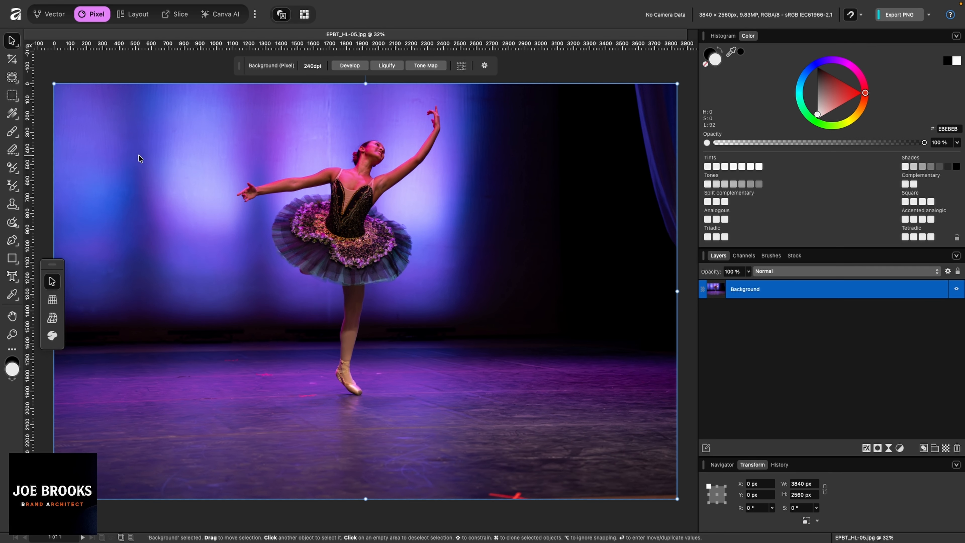
click(130, 70)
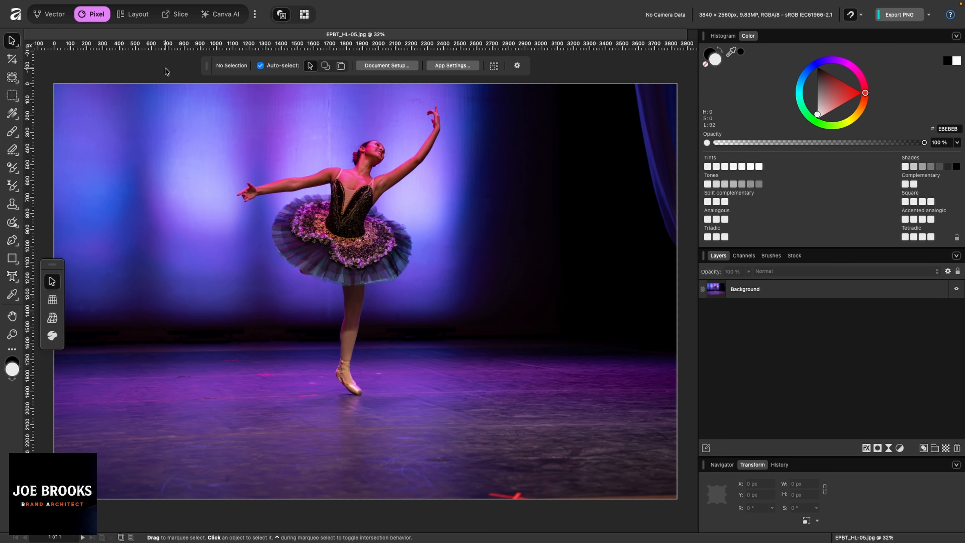
Step: Rescale the document to a 2560 px page width in Document Setup, giving 2560 × 1706 px
click(369, 65)
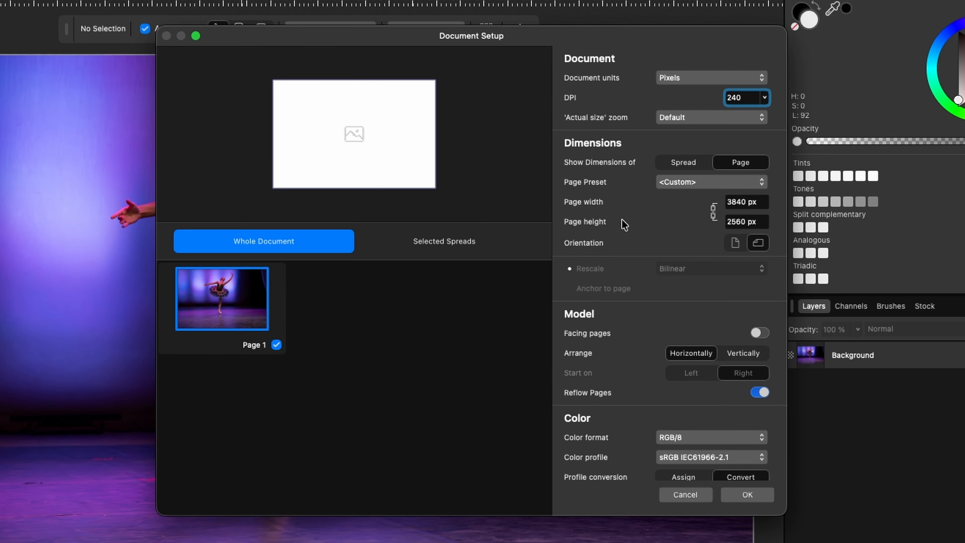
click(749, 204)
text(2560)
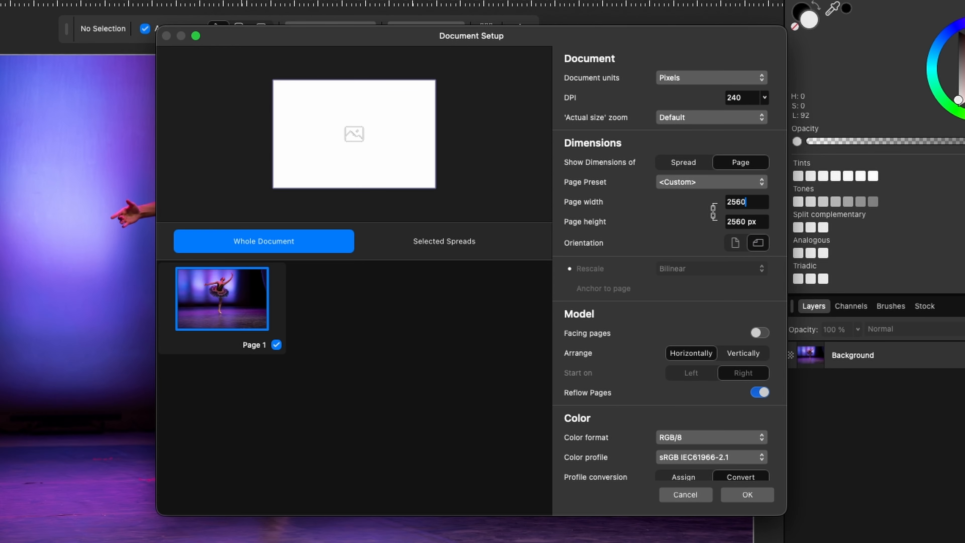
key(Return)
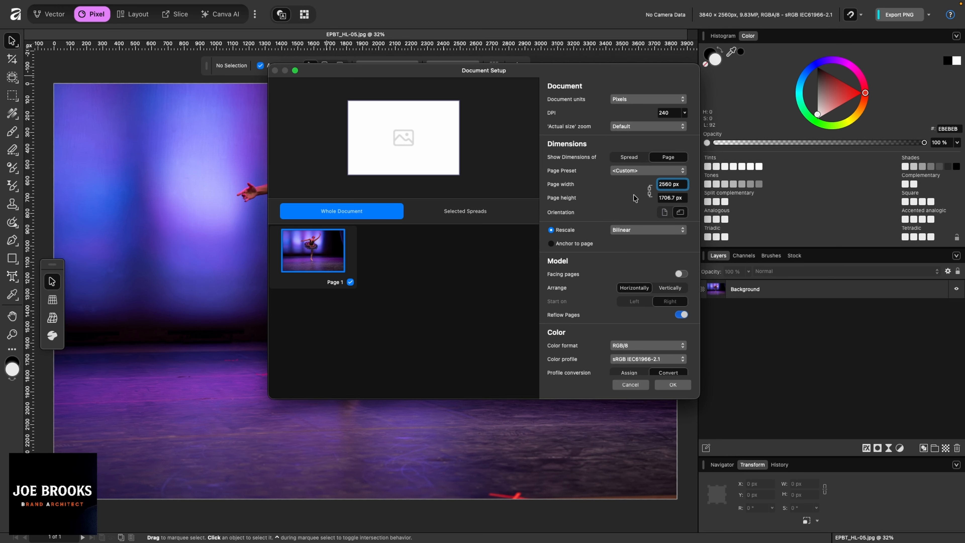
key(Return)
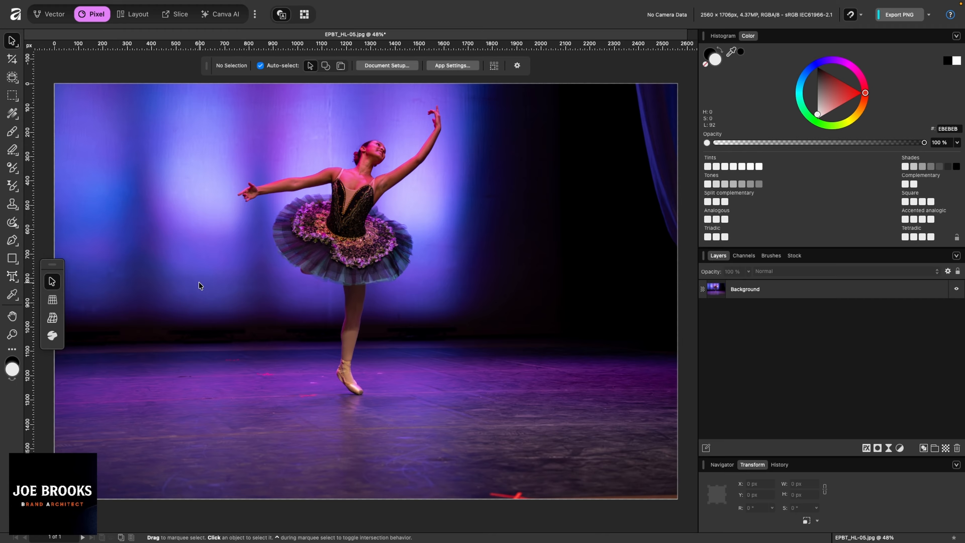
Step: Select the Background layer and start an Unconstrained crop with the Crop Tool
click(179, 209)
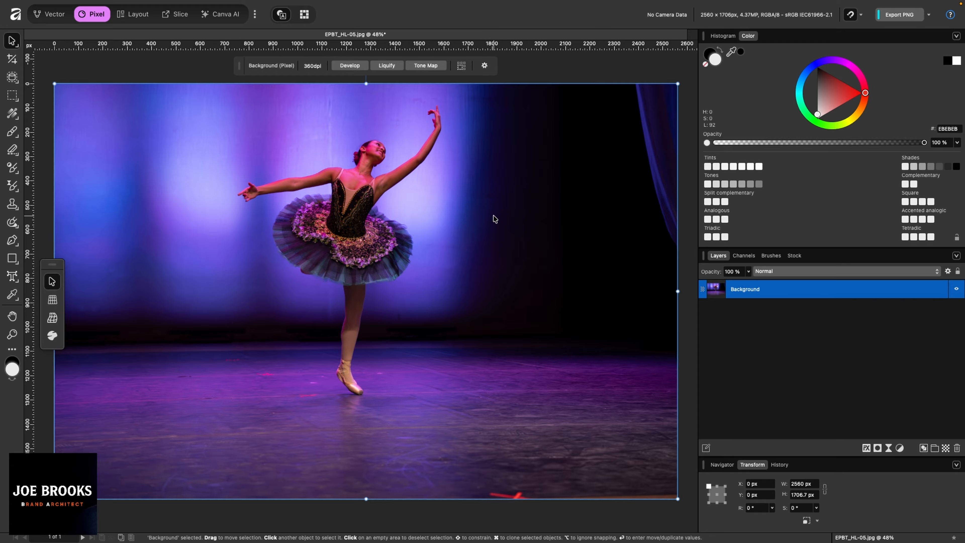
click(12, 61)
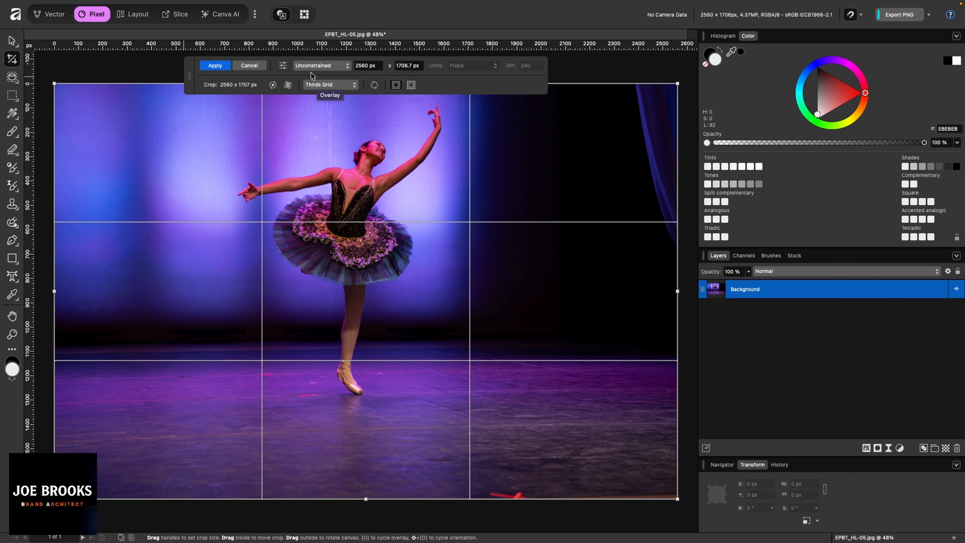
click(328, 67)
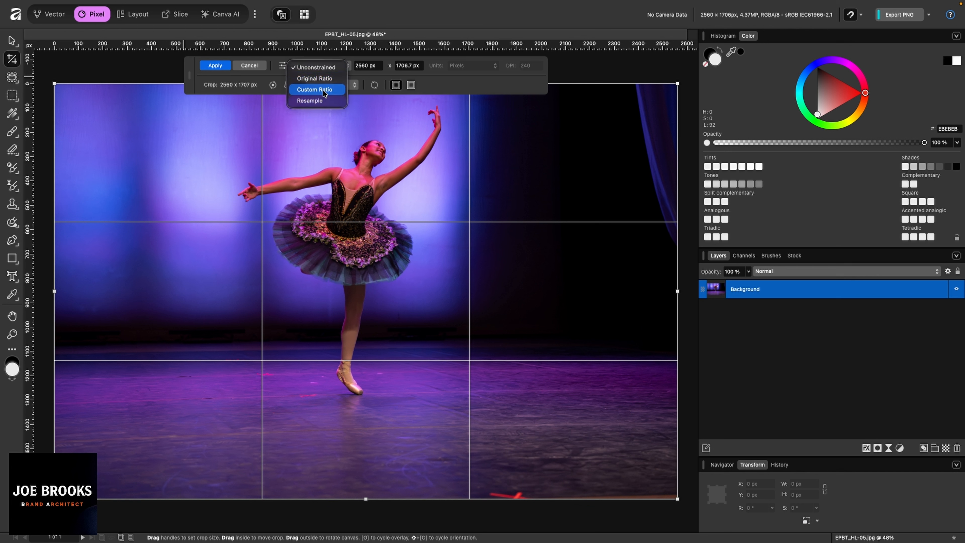
click(314, 68)
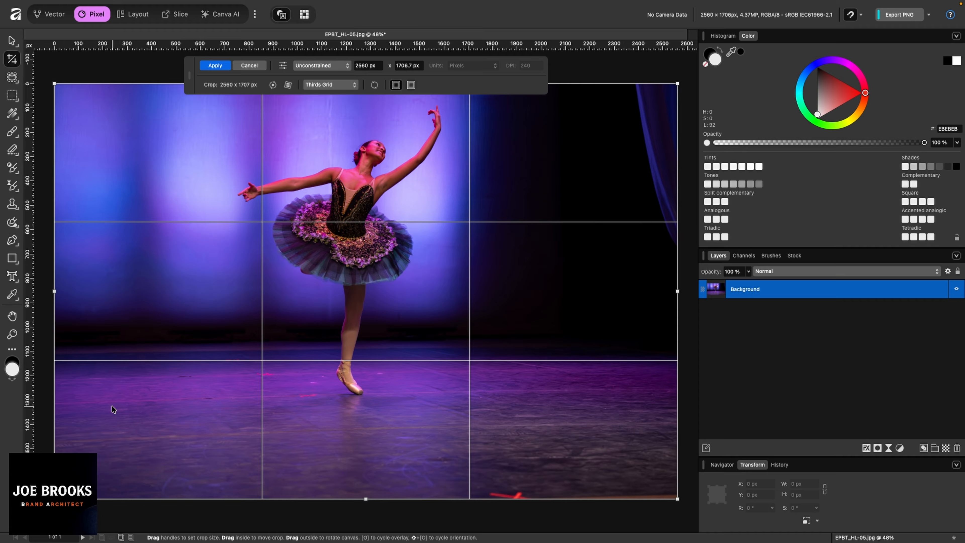
Step: Set the crop height to 1440 px and slide the crop box to the photo's top edge
click(367, 67)
click(413, 66)
click(360, 66)
click(377, 64)
click(420, 65)
text(1440)
key(Return)
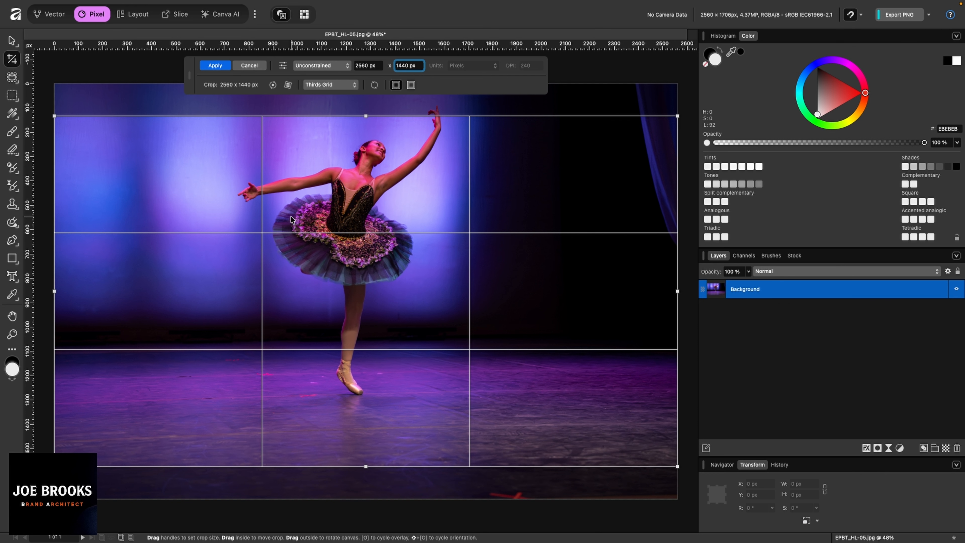
drag(357, 165, 360, 131)
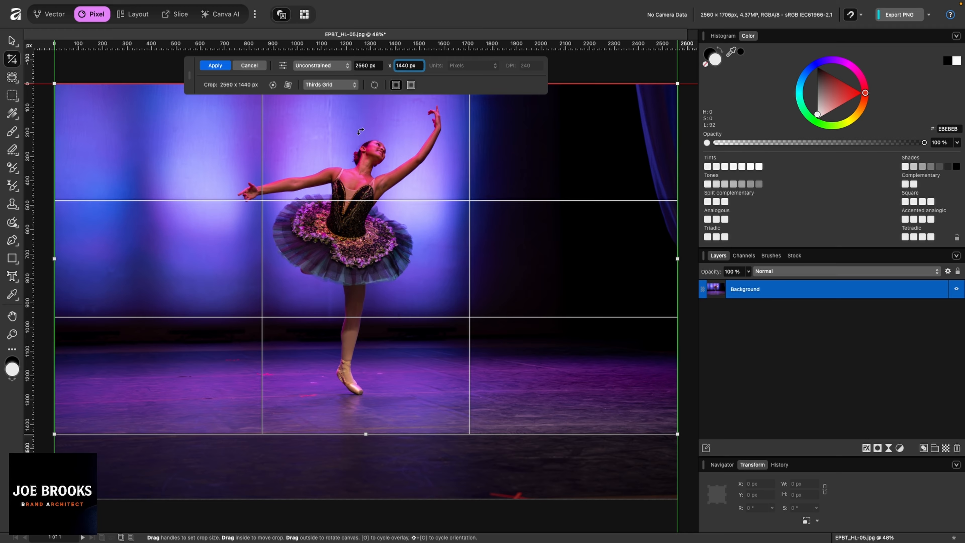
drag(360, 131, 361, 132)
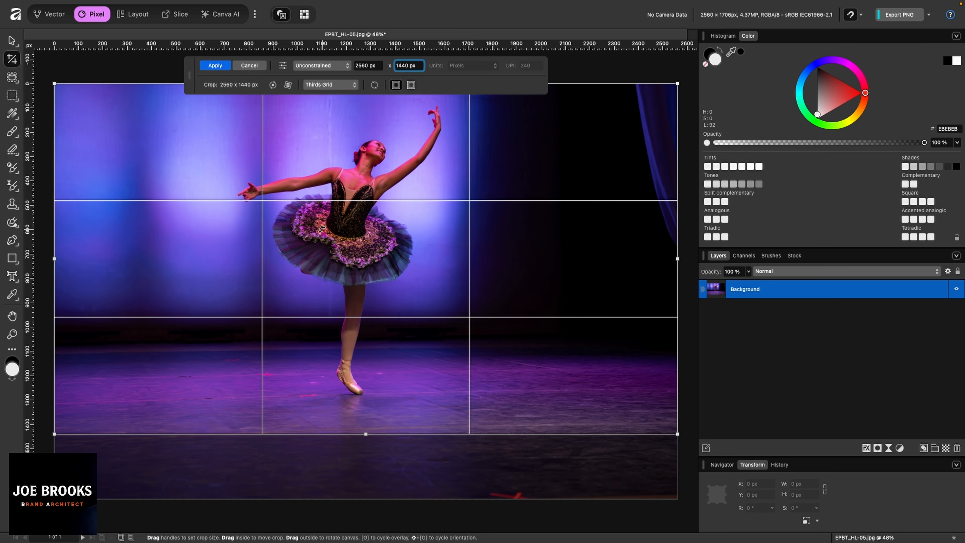
Step: Apply the 2560 × 1440 crop and bring up the Open dialog with Cmd+O
key(Return)
key(h)
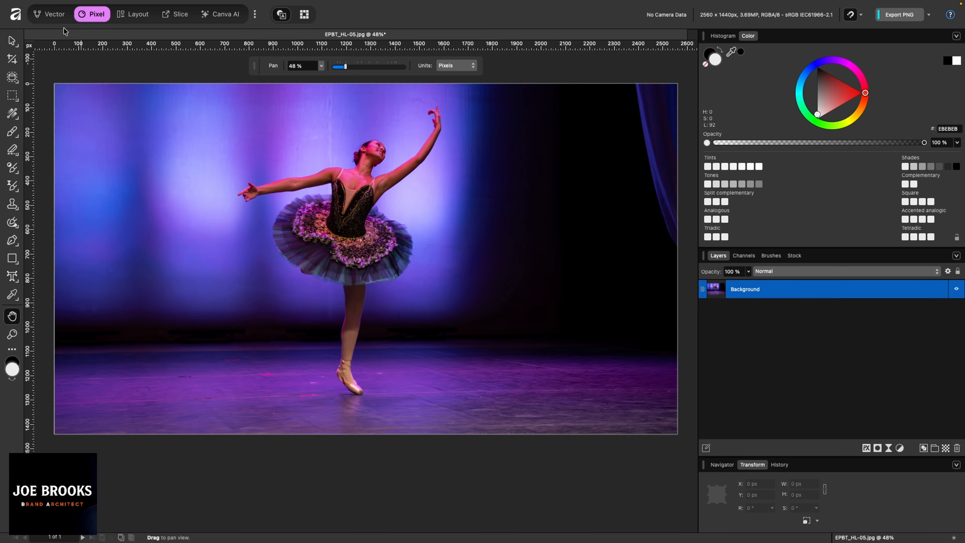
key(super+o)
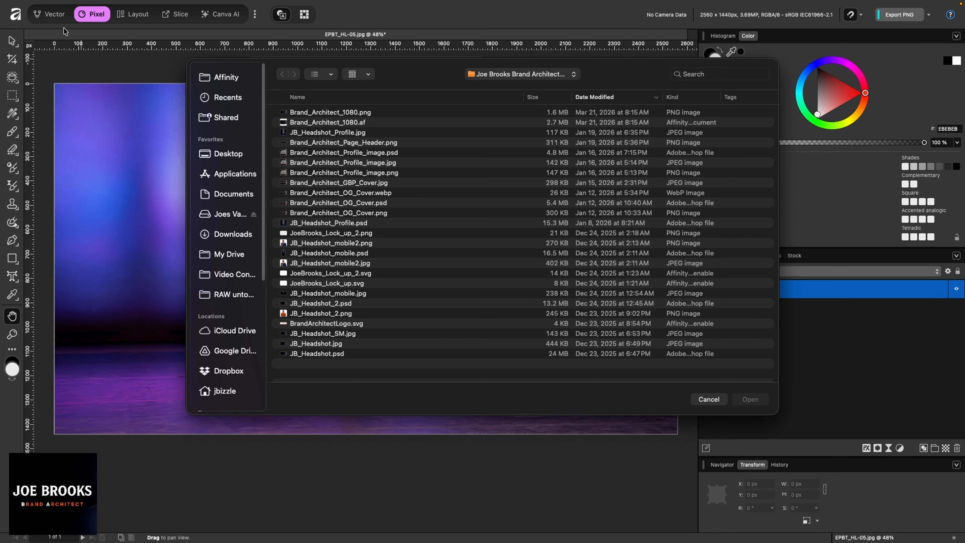
Step: Switch the Open dialog to the brand project folder holding Hodson_1-107.jpg
click(509, 75)
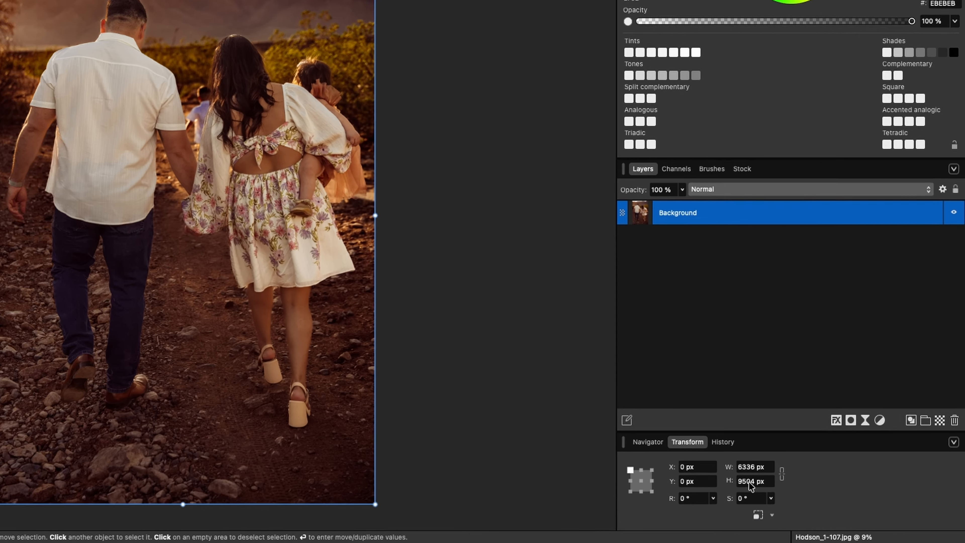
Step: Check the 6336 × 9504 size, then rescale the page width to 2560 px (2560 × 3840)
click(812, 495)
click(659, 434)
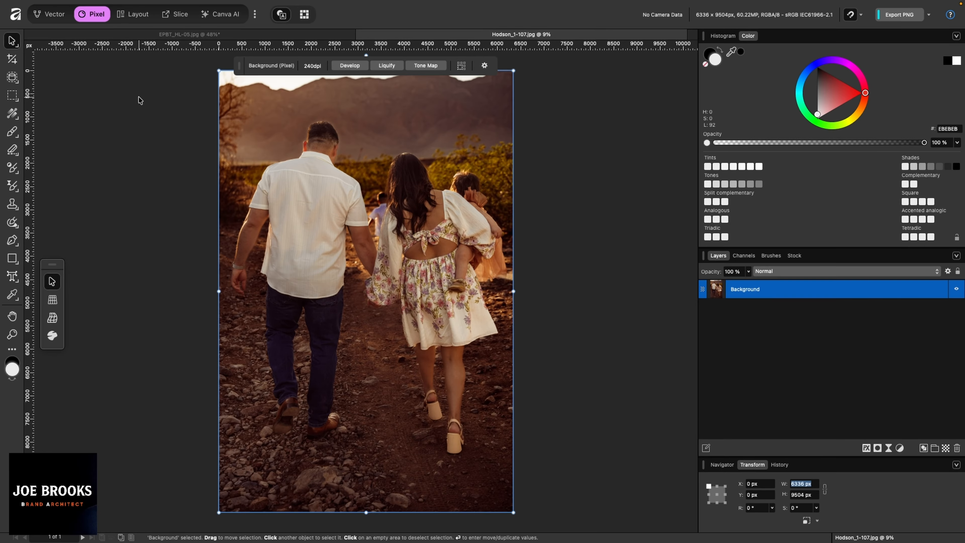
click(139, 98)
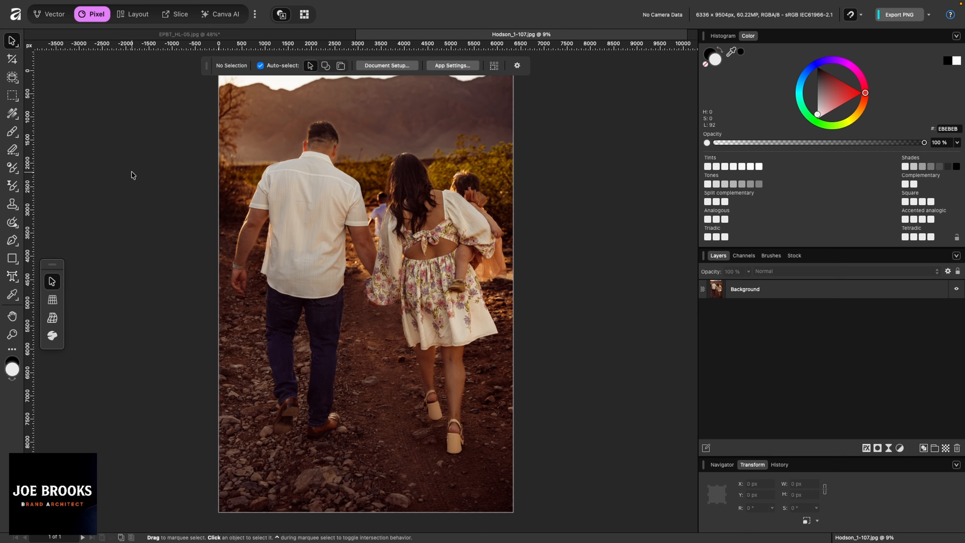
click(385, 65)
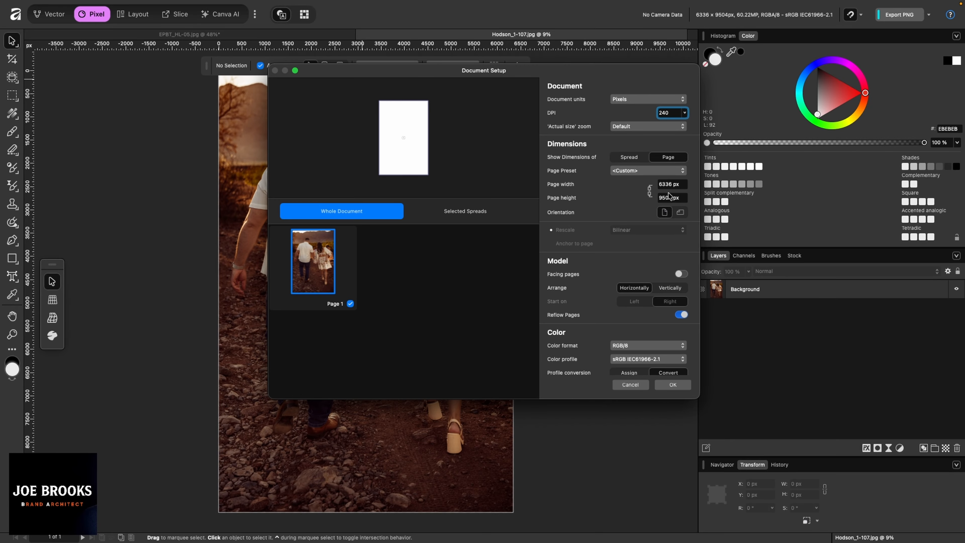
click(668, 185)
text(2560)
key(Return)
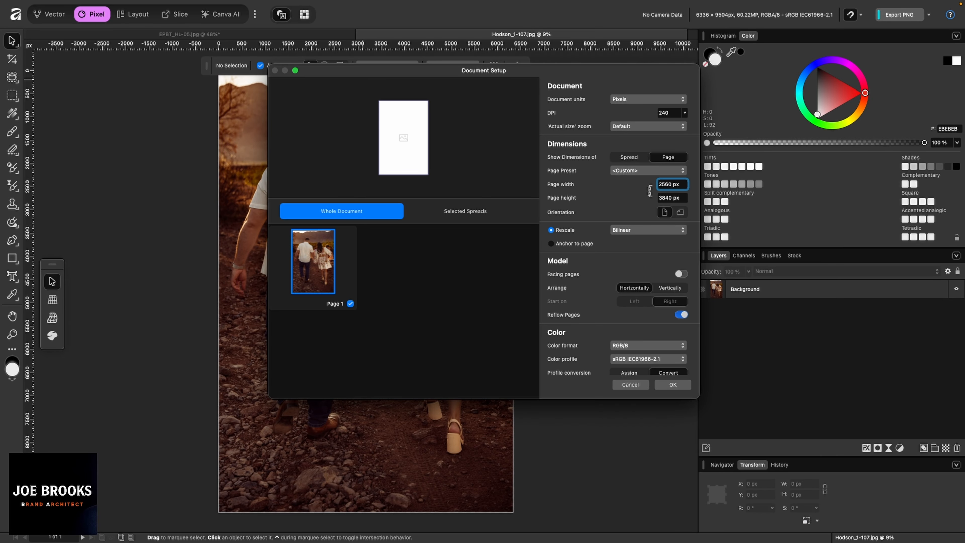
key(Return)
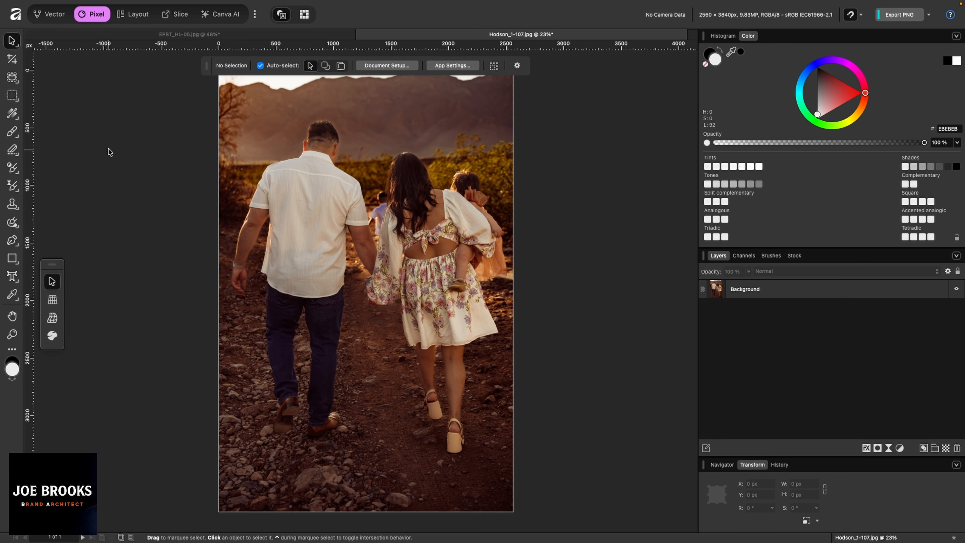
Step: Crop the family photo to 2560 × 1440 px over the family's upper bodies and hillside
click(12, 60)
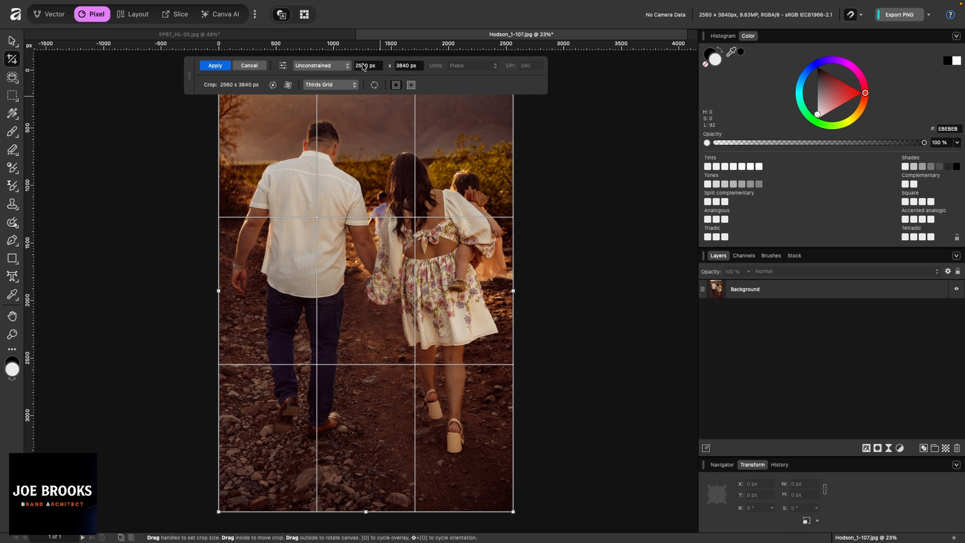
click(419, 65)
text(1440)
key(Return)
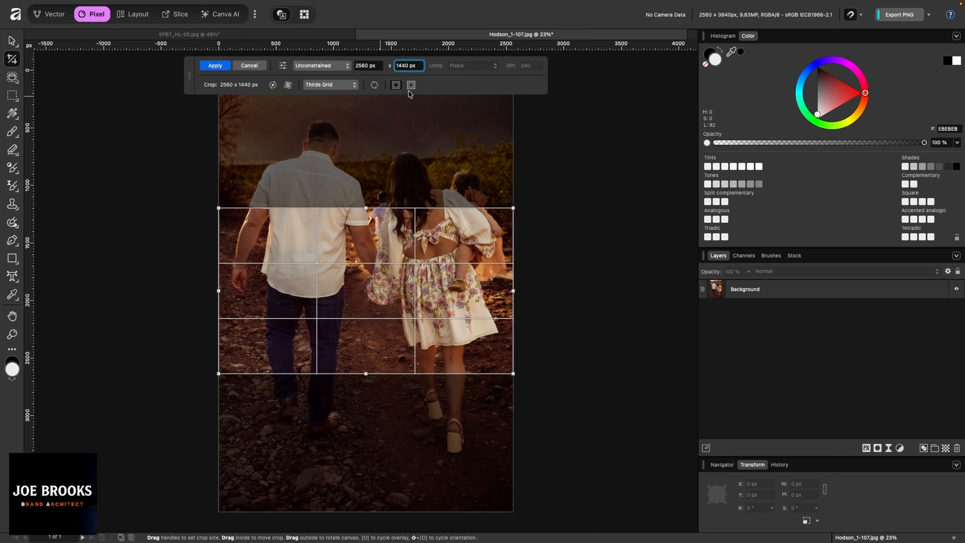
drag(312, 268, 307, 170)
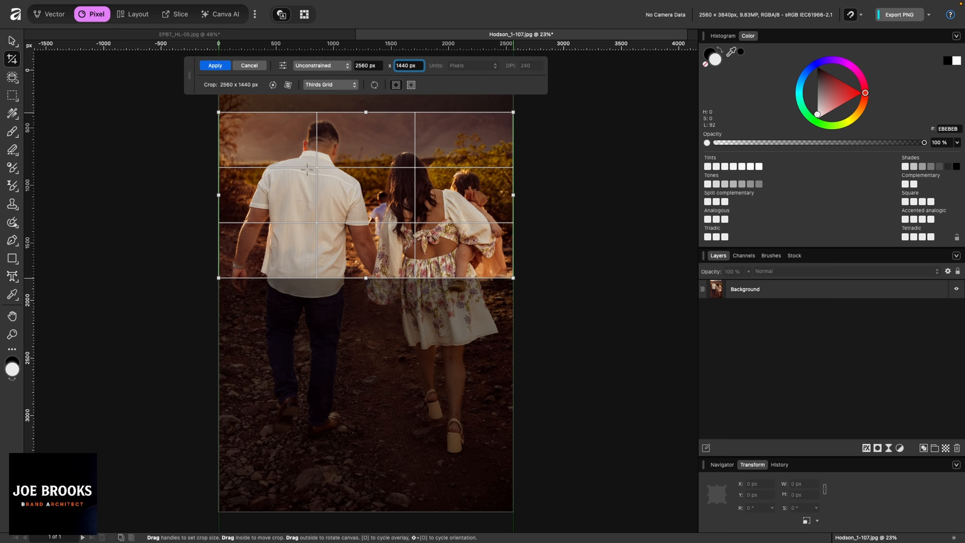
key(h)
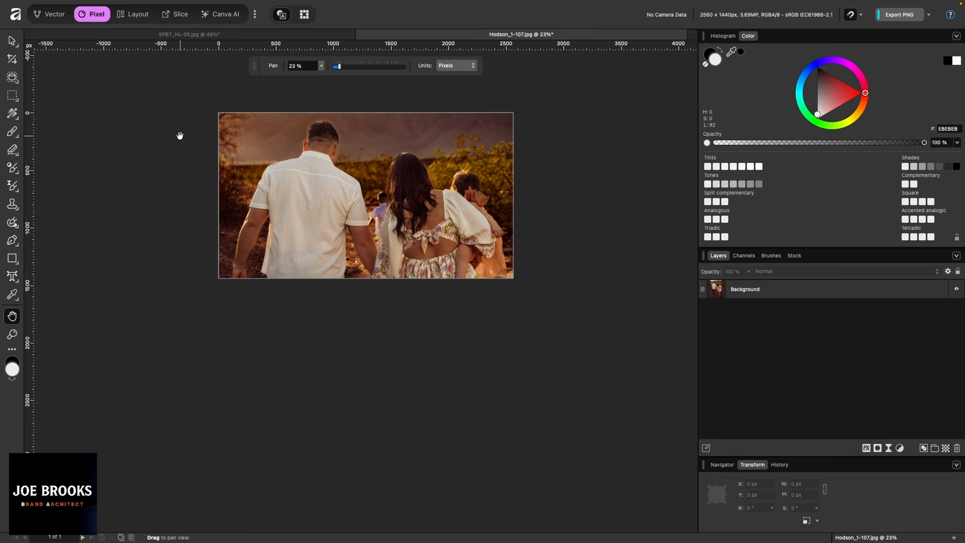
Step: Return to the EPBT_HL-05.jpg tab and choose File > Export > Export… for it
click(171, 34)
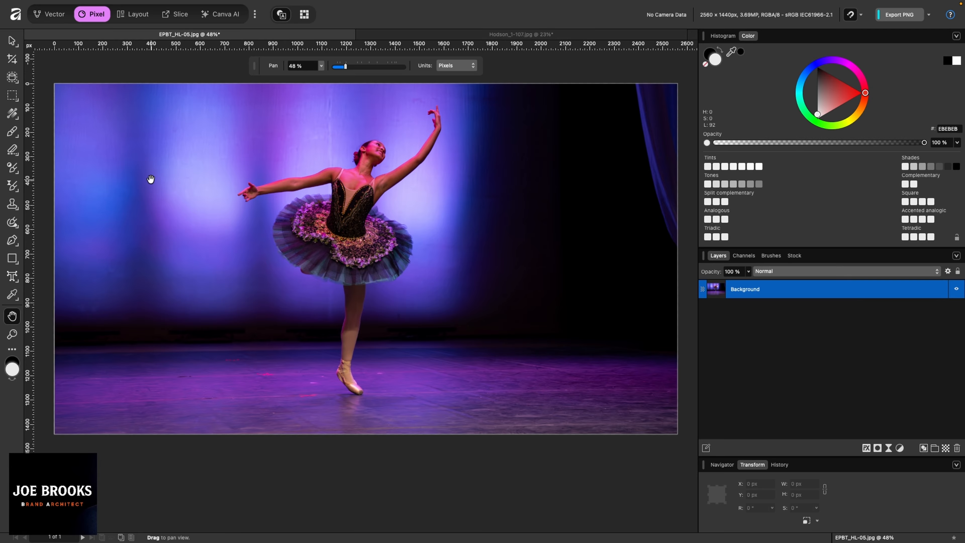
click(426, 36)
click(264, 33)
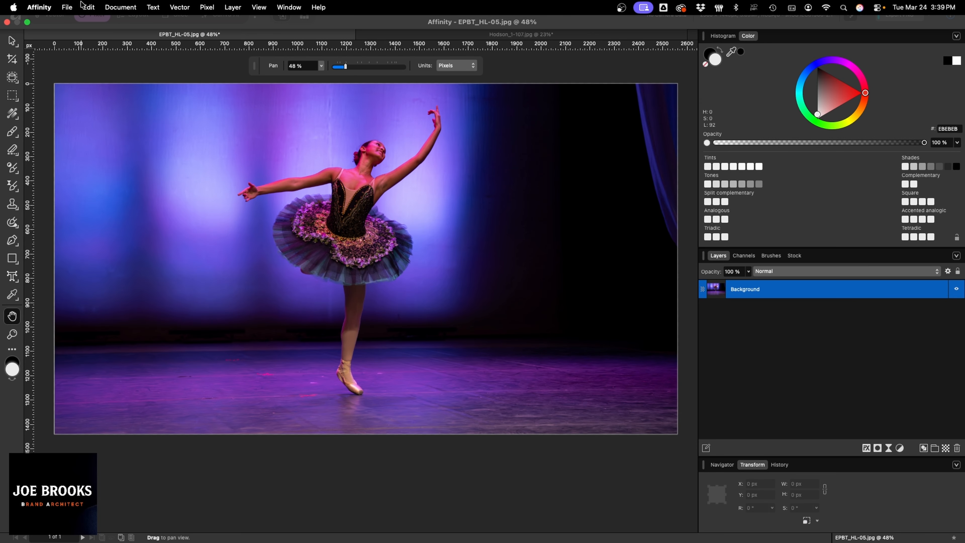
click(67, 7)
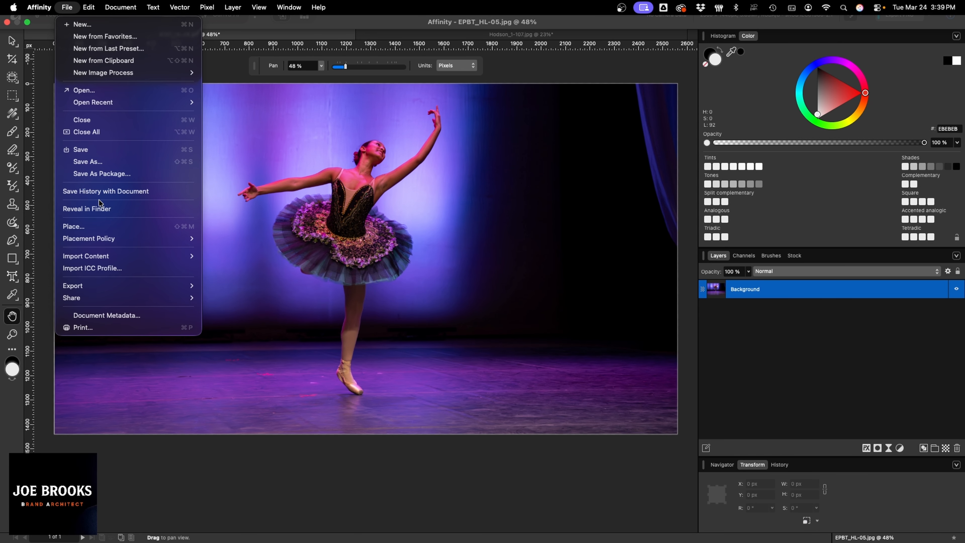
mouse_move(125, 283)
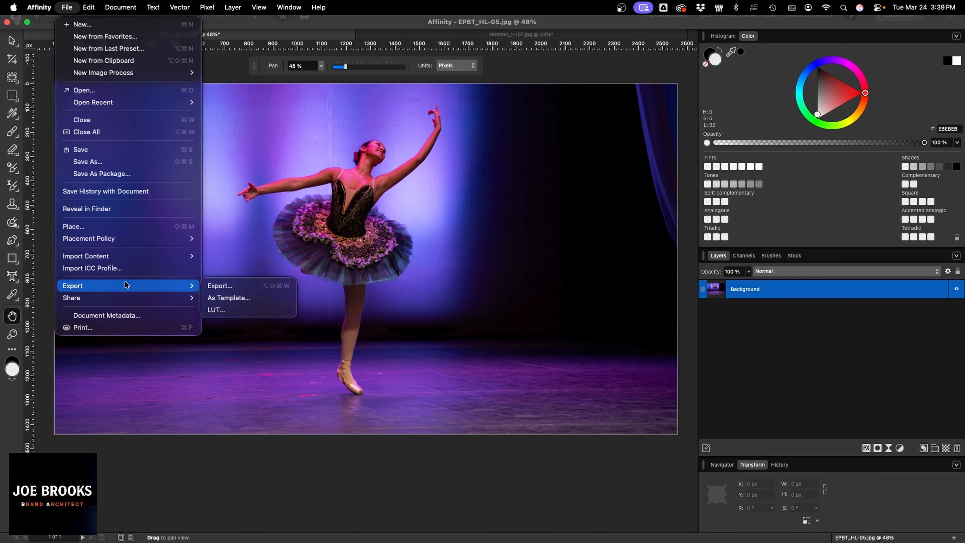
click(215, 289)
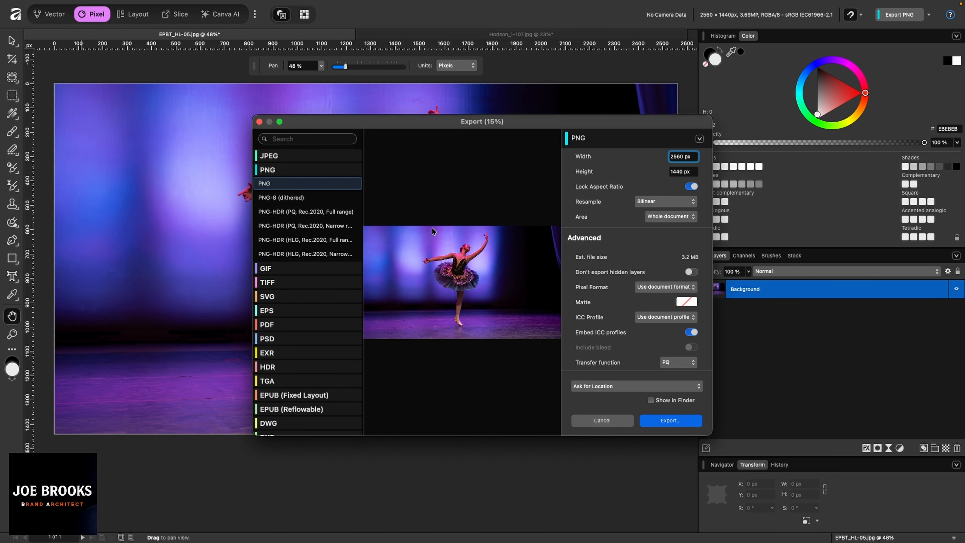
Step: Switch the ballet photo's export format from PNG to the JPEG (Best quality) preset
click(296, 159)
click(279, 222)
click(294, 158)
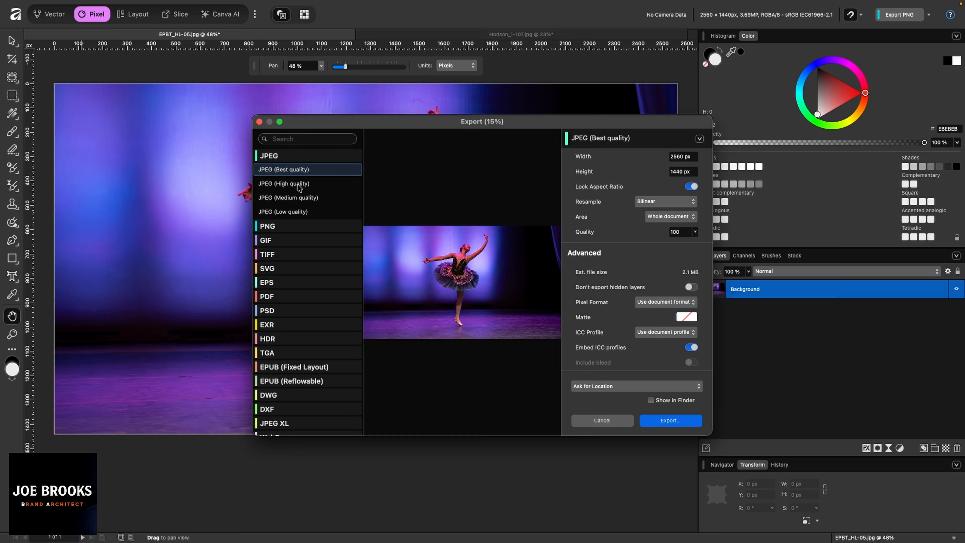
Step: Compare the Low, Medium and High JPEG presets' file sizes, then settle on Best quality
click(290, 211)
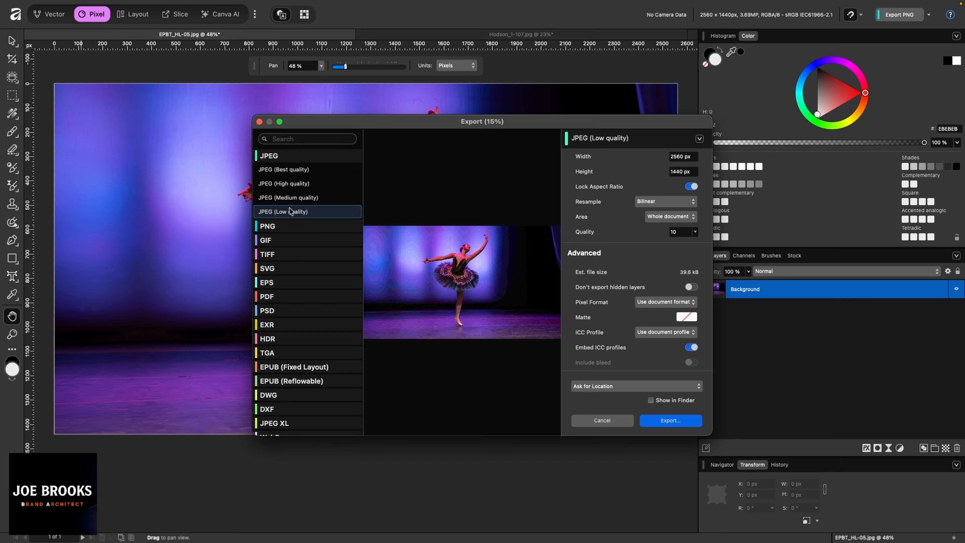
click(299, 199)
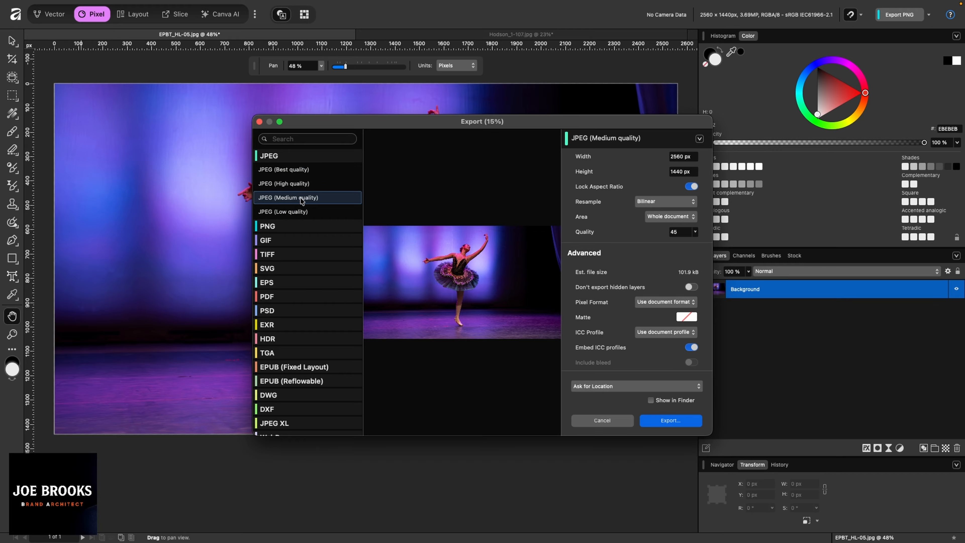
click(309, 185)
click(294, 172)
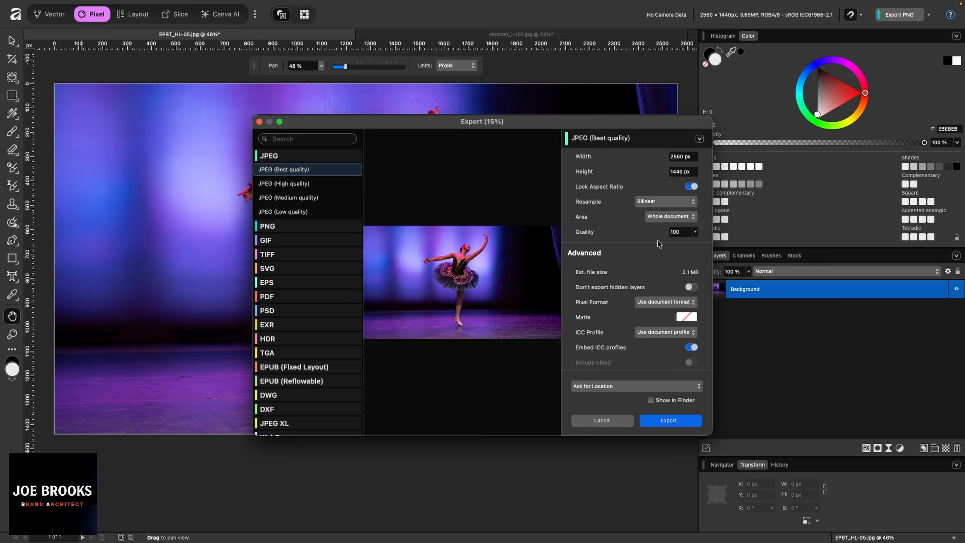
click(297, 183)
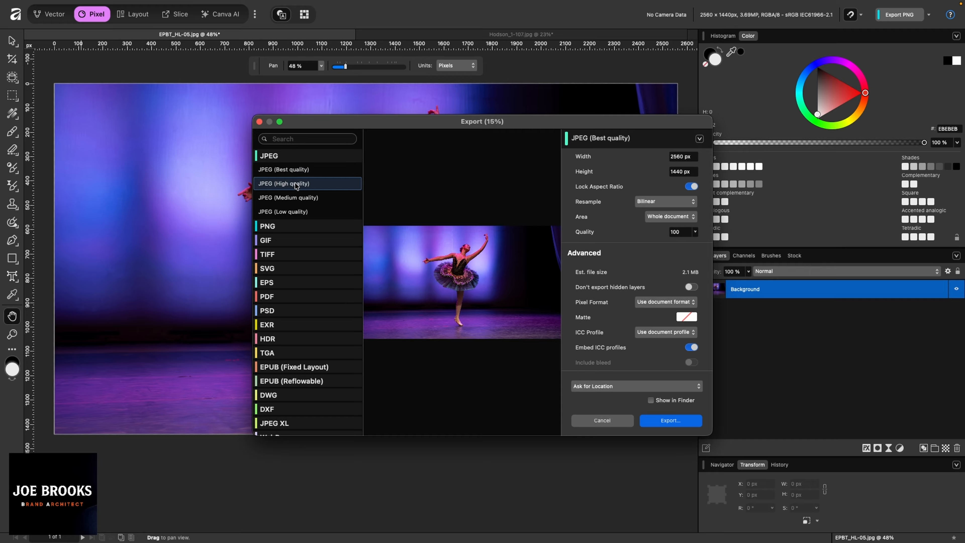
click(296, 198)
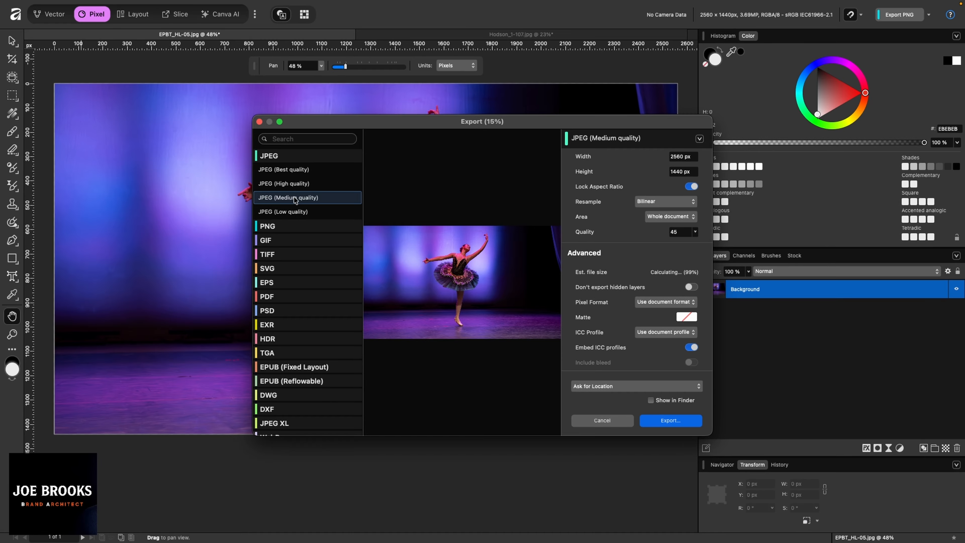
click(294, 207)
click(299, 170)
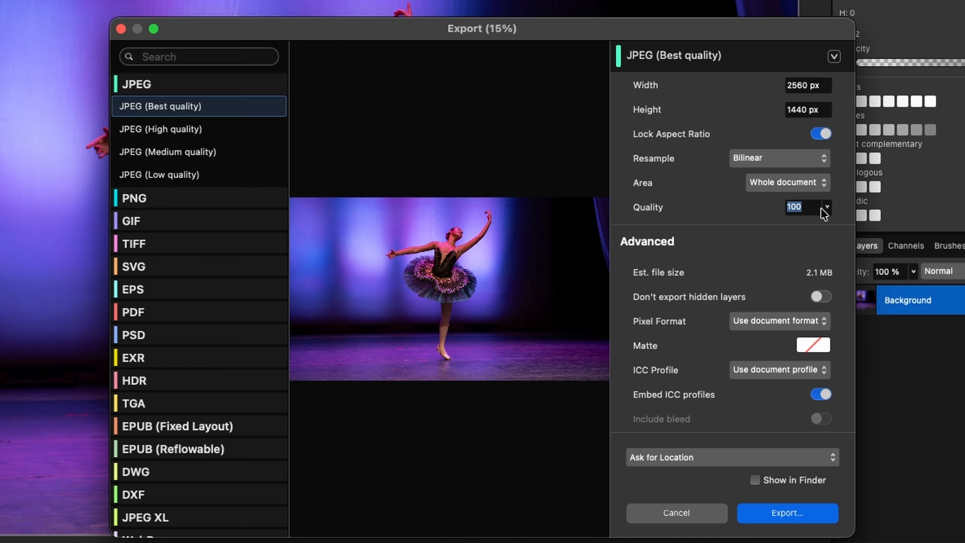
Step: Lower the 2560×1440 JPEG quality to 95 (about 723.1 kB) and start the export
click(694, 231)
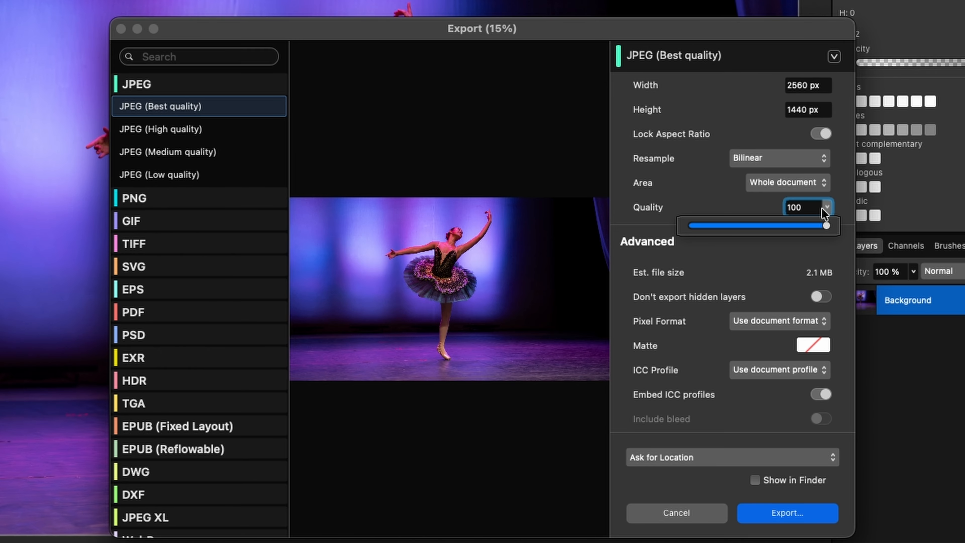
drag(825, 229, 819, 232)
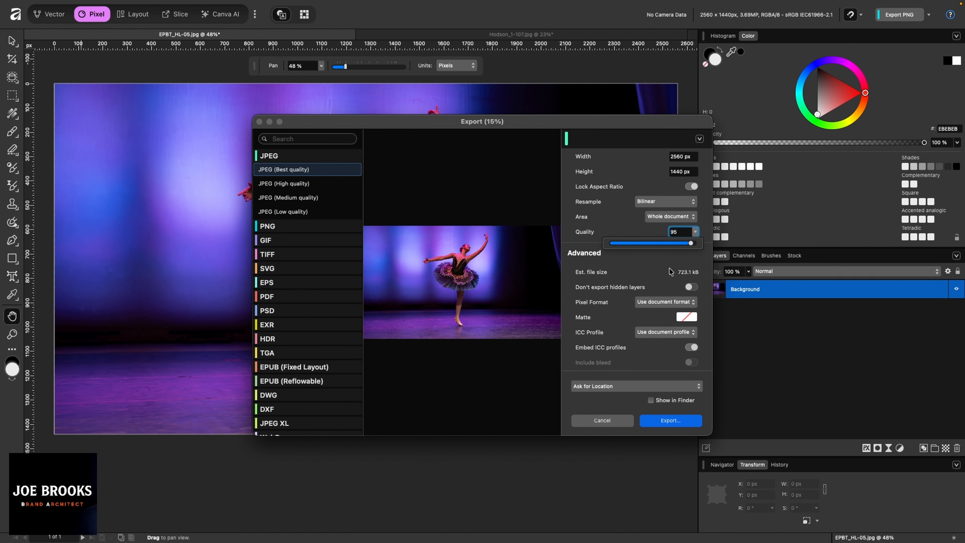
click(773, 269)
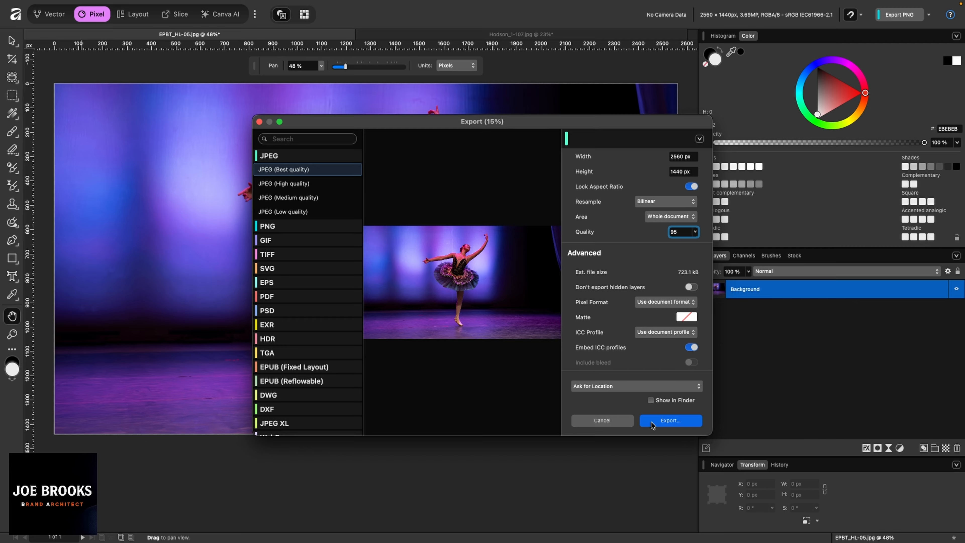
click(661, 421)
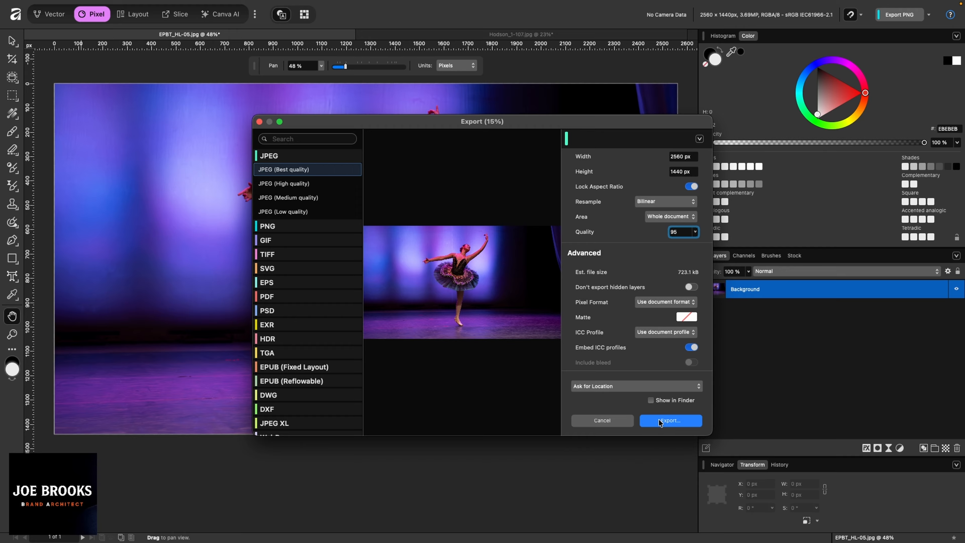
Step: Save the export as EPBT_HL-05 in Website Refresh > New Photos 2026
click(486, 220)
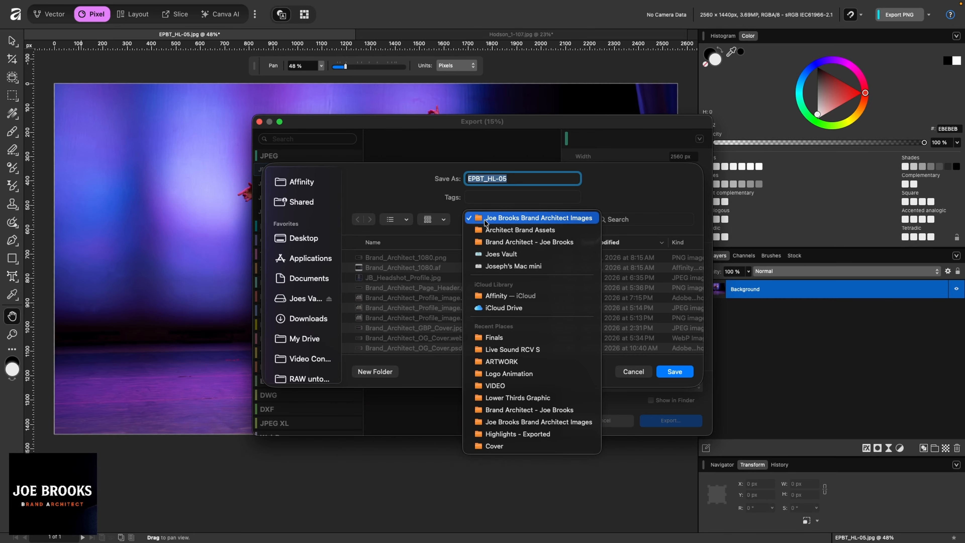
click(492, 310)
click(378, 258)
double_click(378, 259)
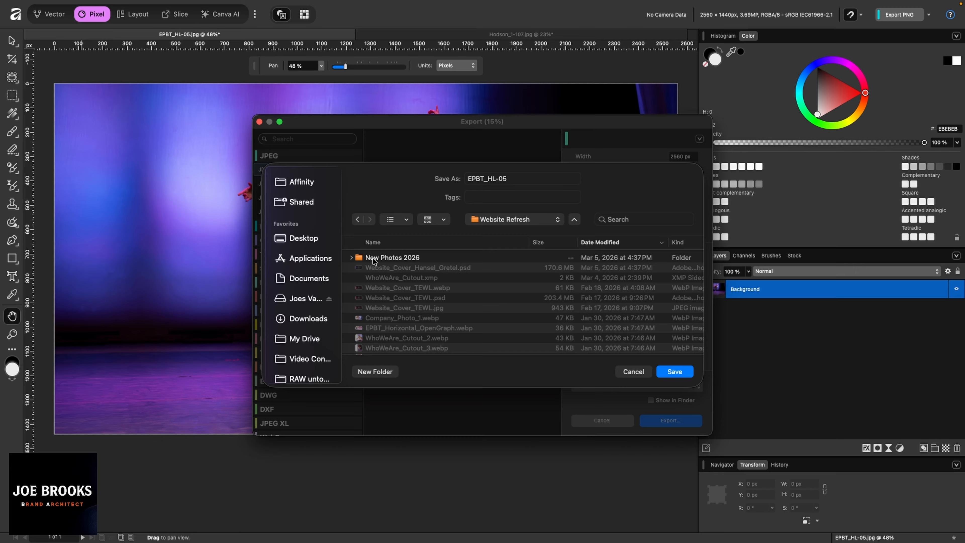
double_click(374, 259)
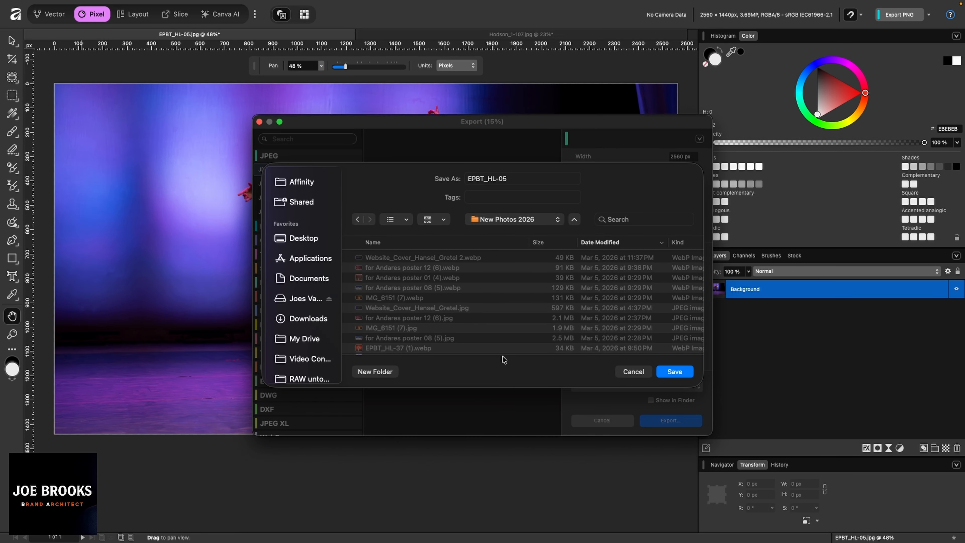
click(676, 373)
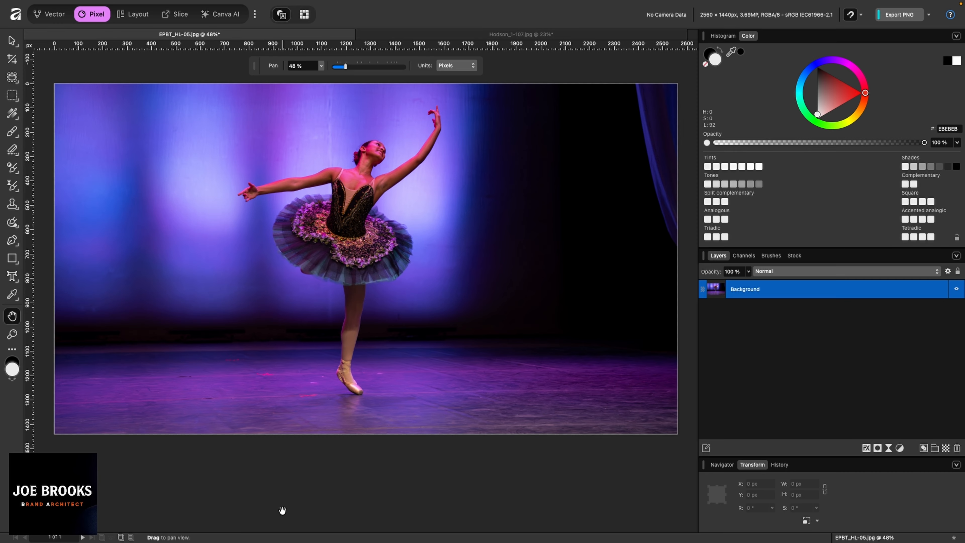
Step: In Brave, search Google for 'tinypng' and scroll to the TinyPNG result
mouse_move(431, 539)
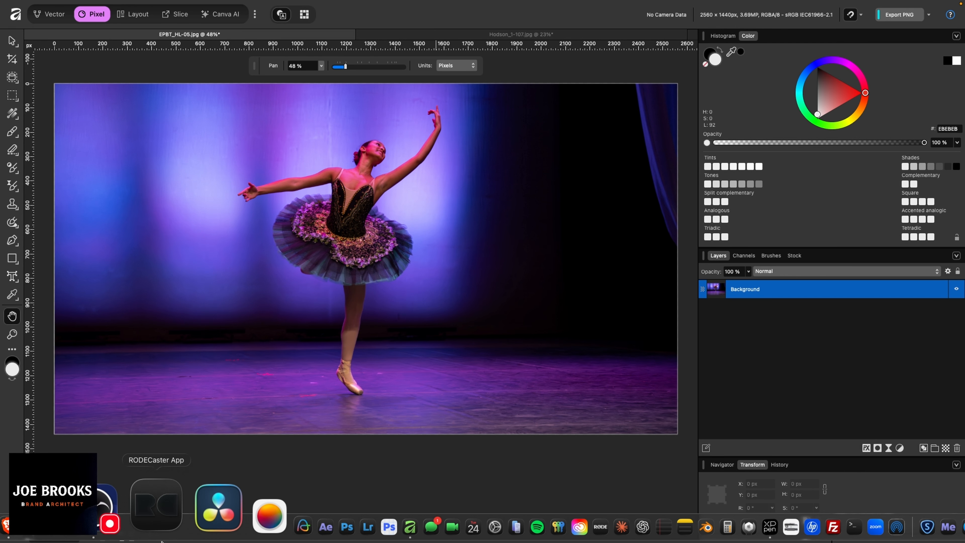
click(151, 506)
text(tin)
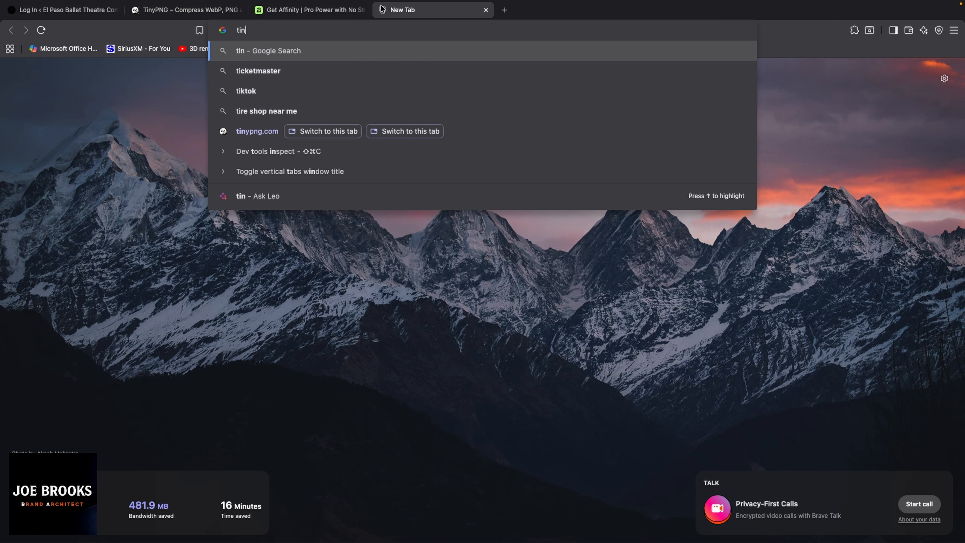
text(ypng)
key(Return)
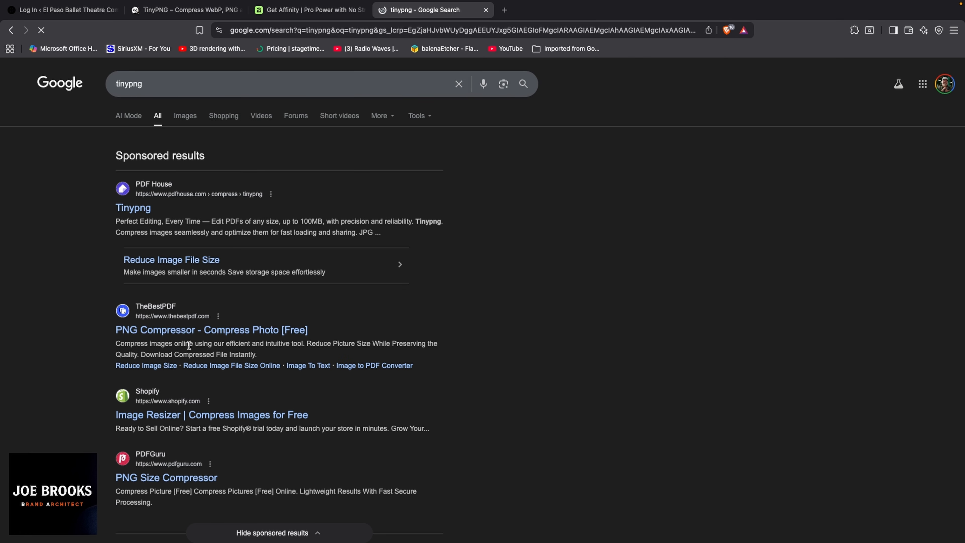
scroll(163, 399, down, 5)
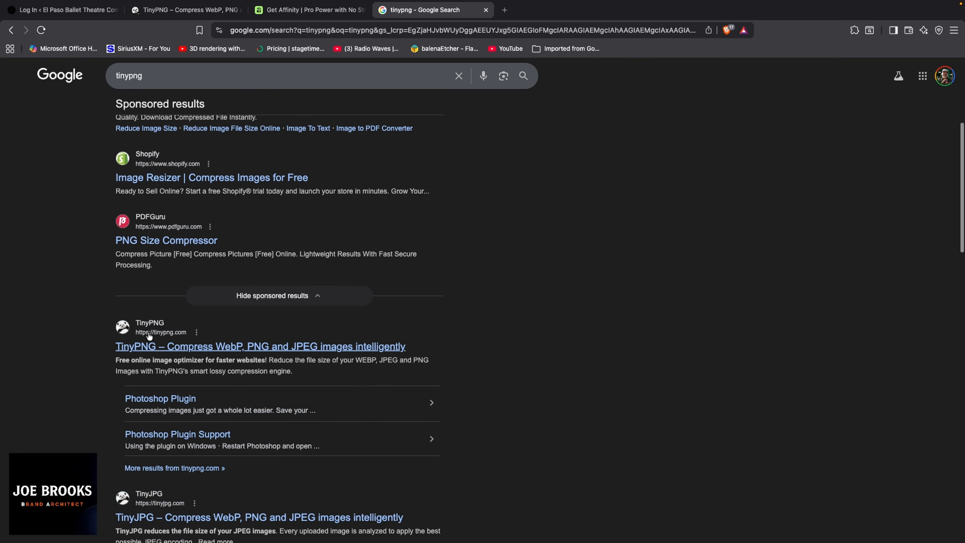
scroll(127, 331, up, 5)
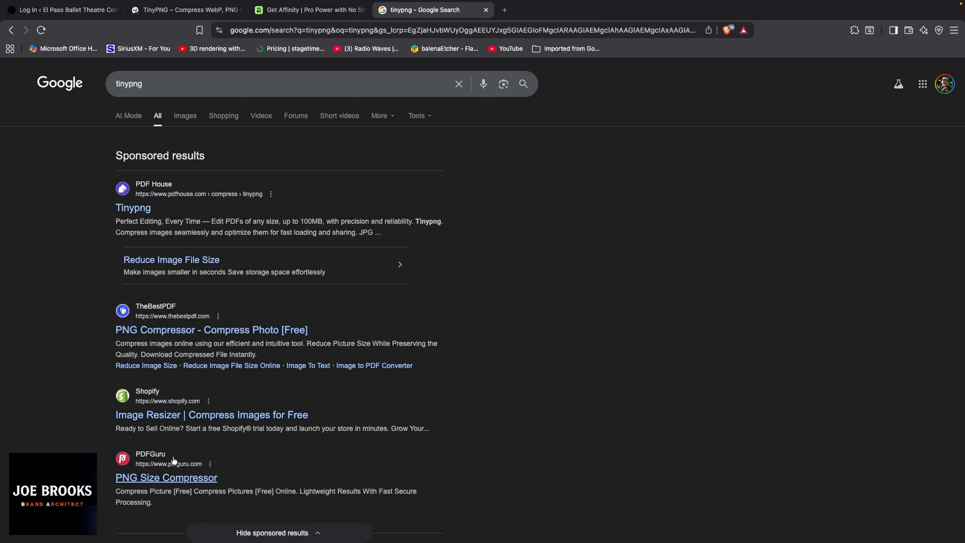
scroll(120, 277, down, 7)
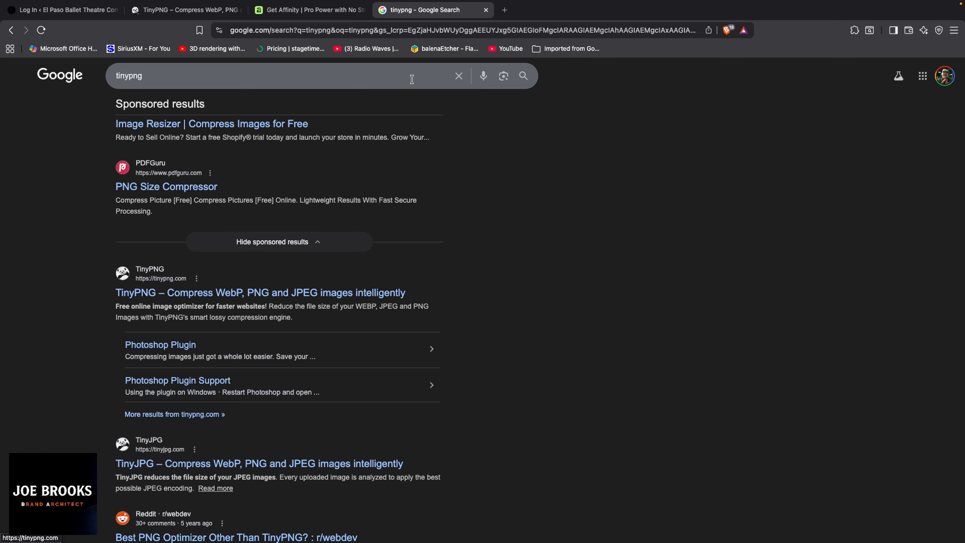
Step: Close the search tab and, on TinyPNG, enable automatic conversion to WebP
click(489, 13)
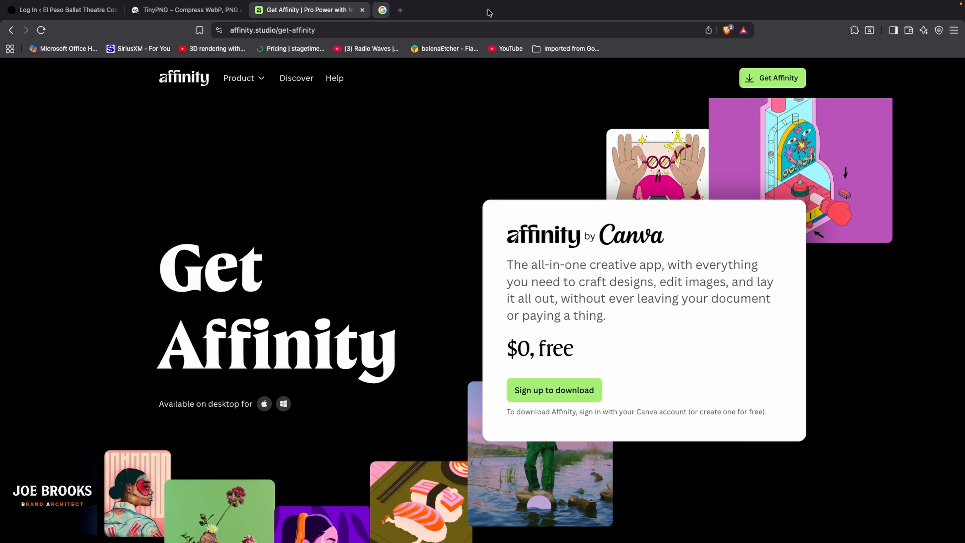
key(ctrl+Tab)
key(ctrl+Tab)
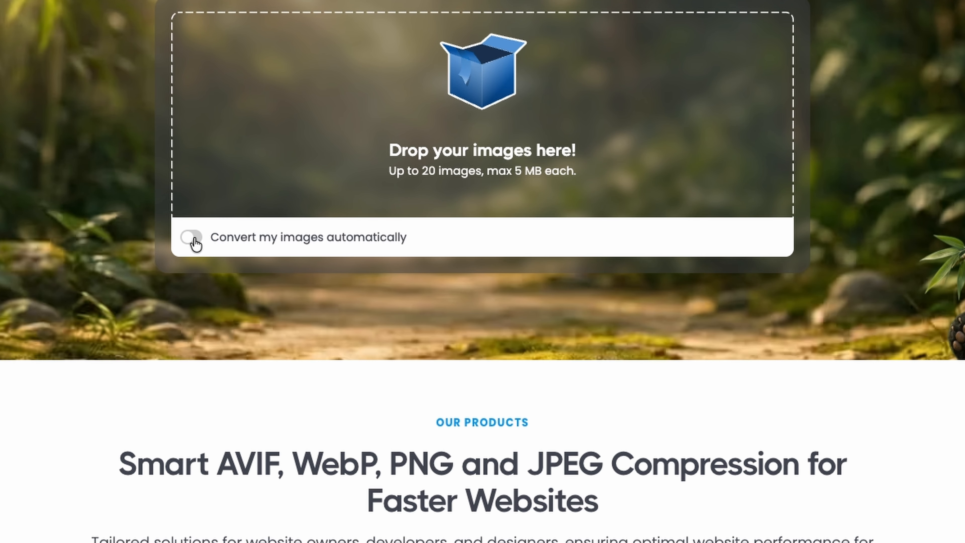
click(191, 237)
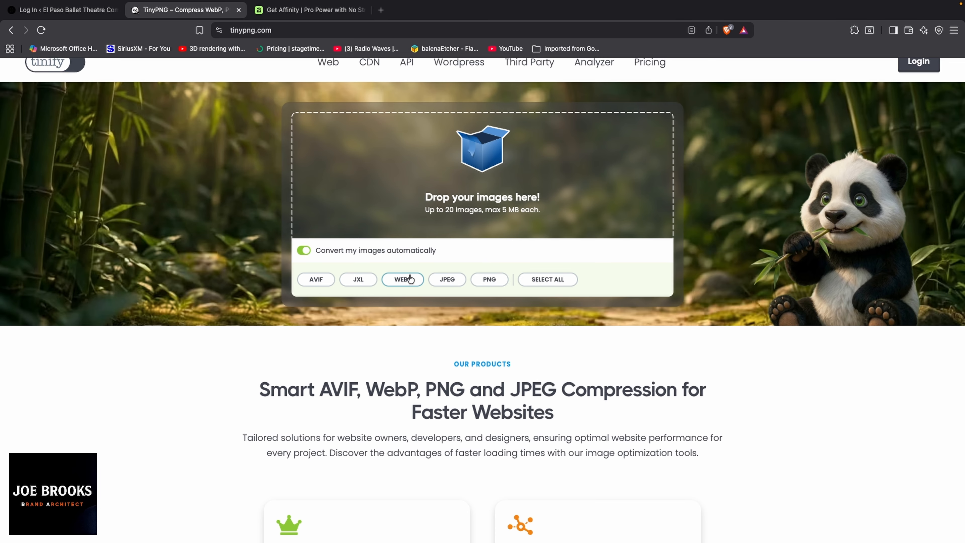
click(403, 283)
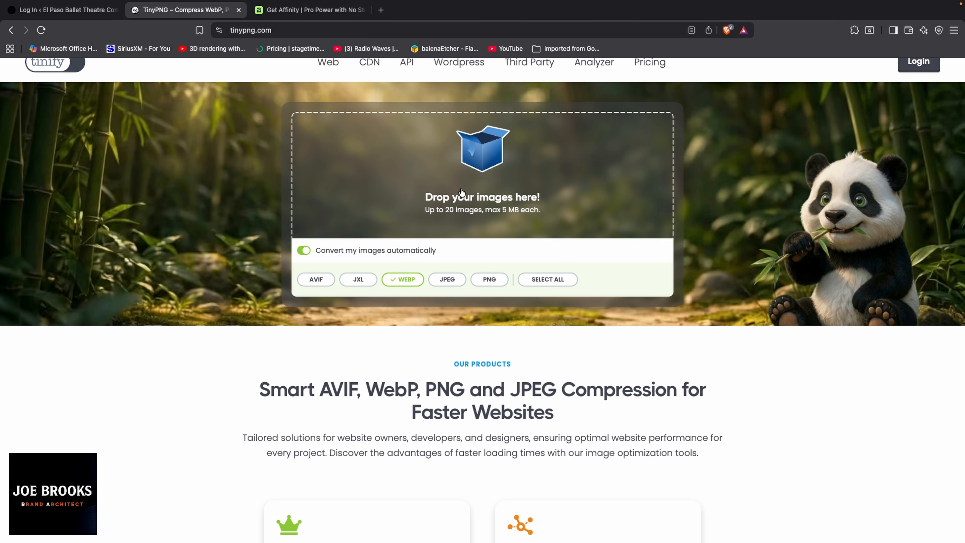
Step: Upload EPBT_HL-05.jpg from New Photos 2026, sorted newest first, for WebP conversion
click(481, 196)
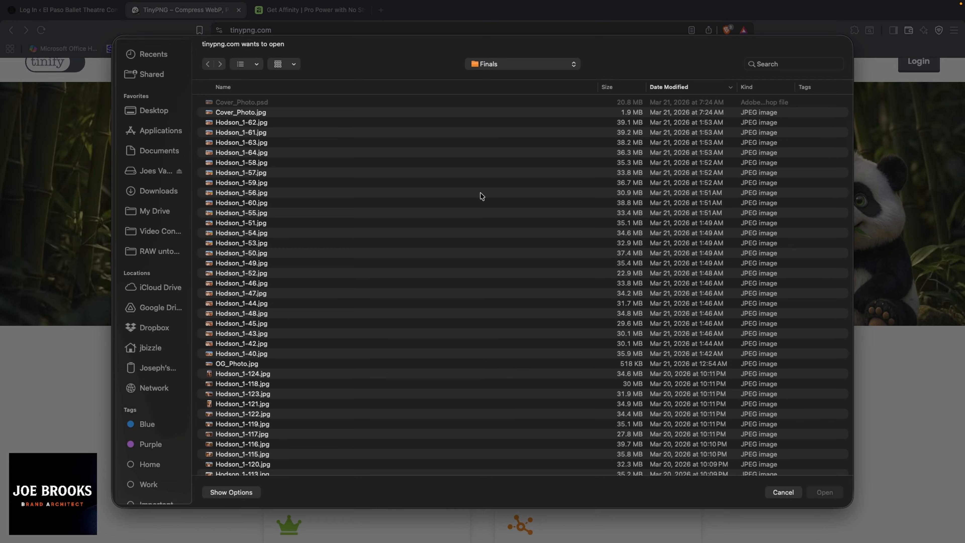
click(527, 64)
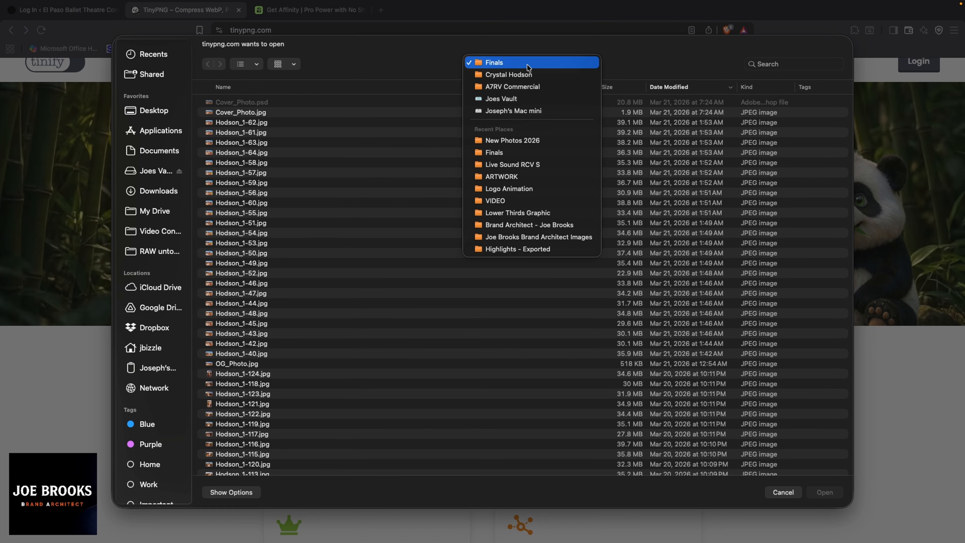
click(556, 121)
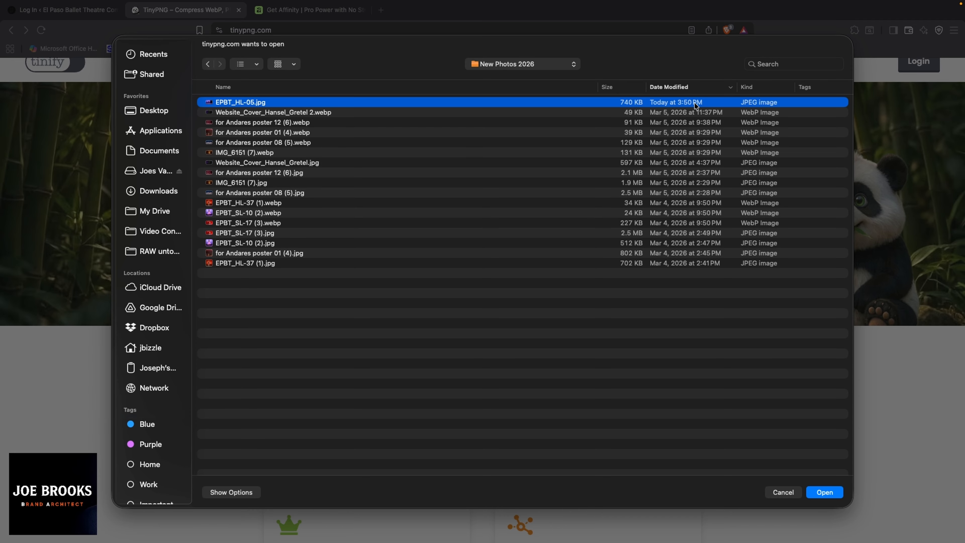
click(674, 88)
click(673, 88)
click(825, 491)
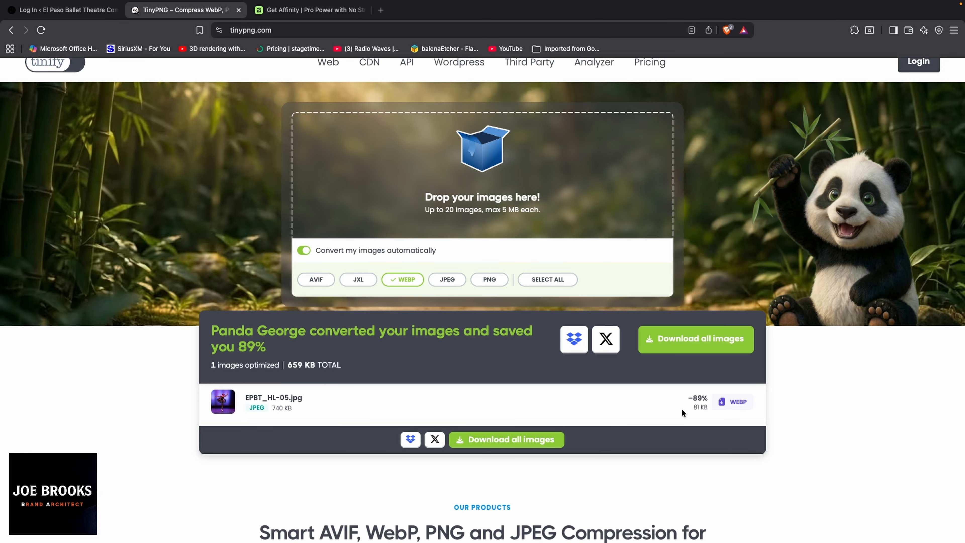
Step: Download the converted image as tinified.zip into the New Photos 2026 folder
click(679, 347)
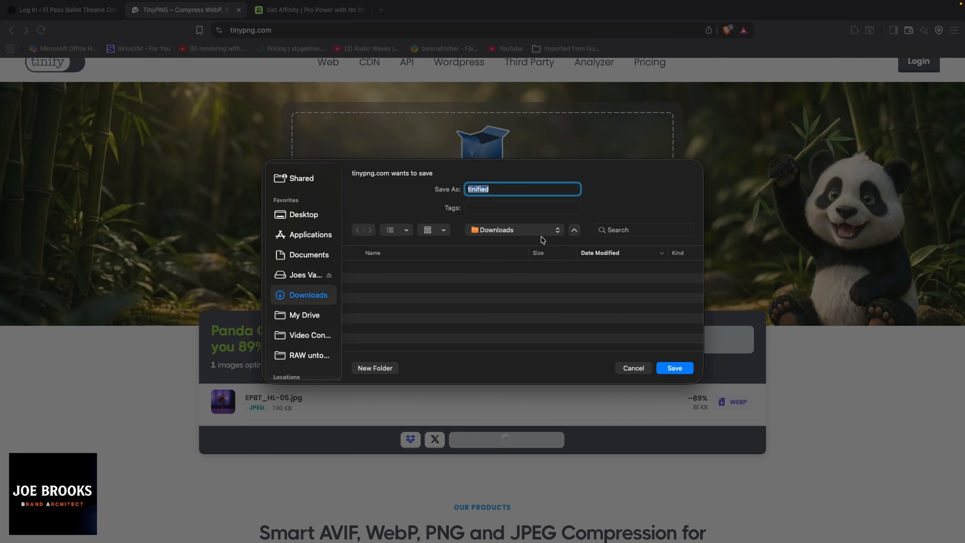
click(540, 230)
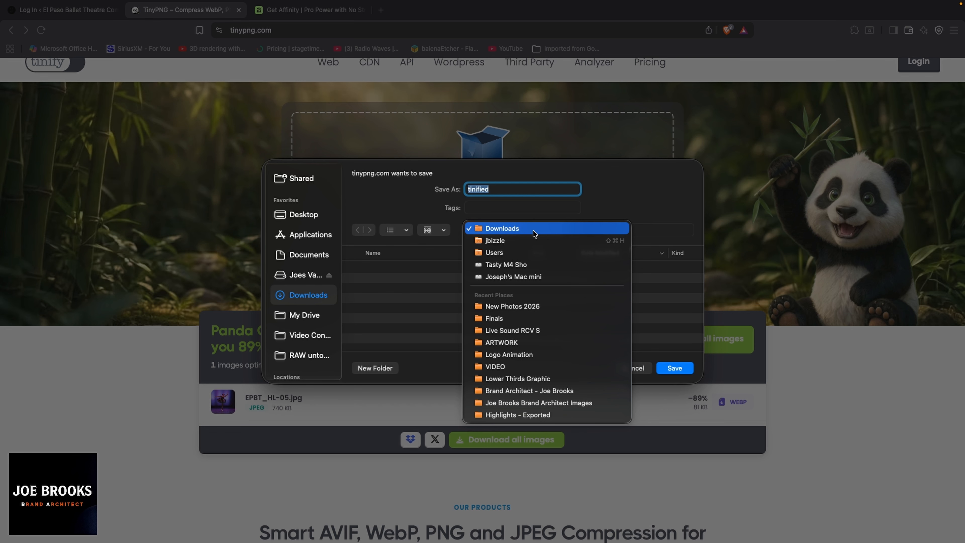
click(530, 306)
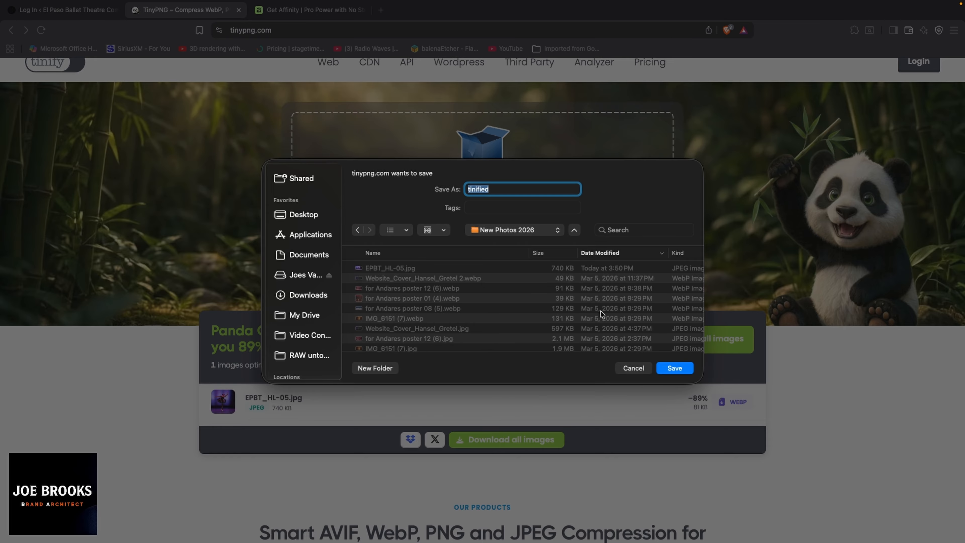
click(669, 368)
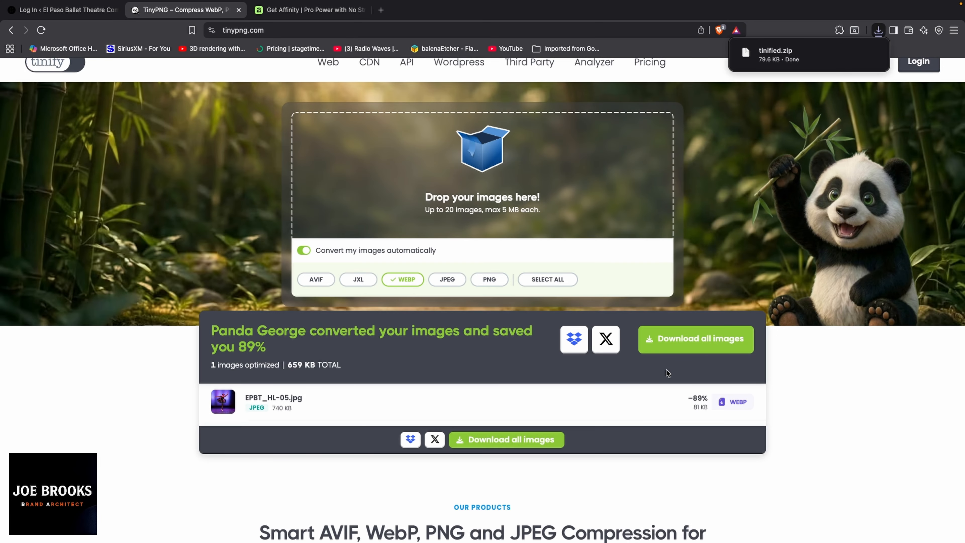
mouse_move(743, 62)
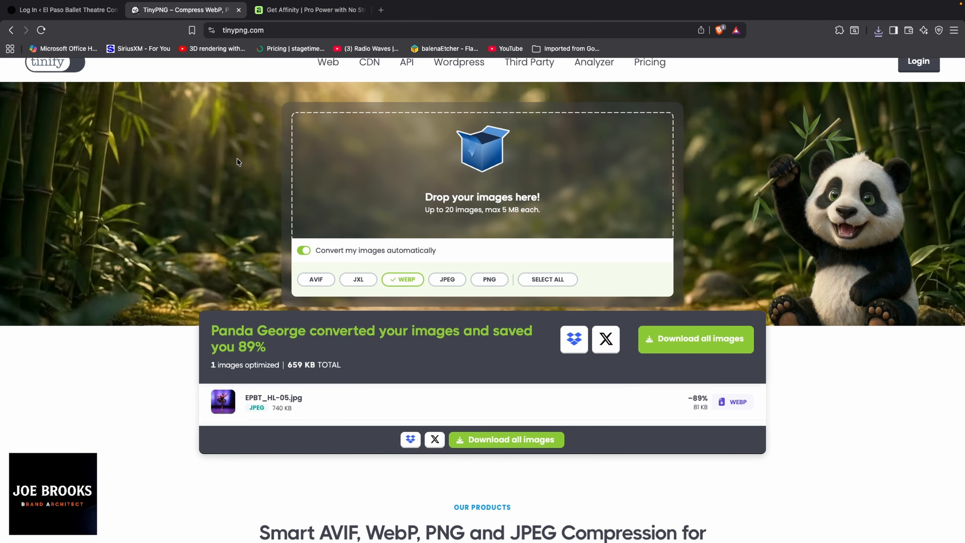
Step: In Finder, compare the 740 KB EPBT_HL-05.jpg with the 81 KB EPBT_HL-05.webp, then return to Brave
key(super+Tab)
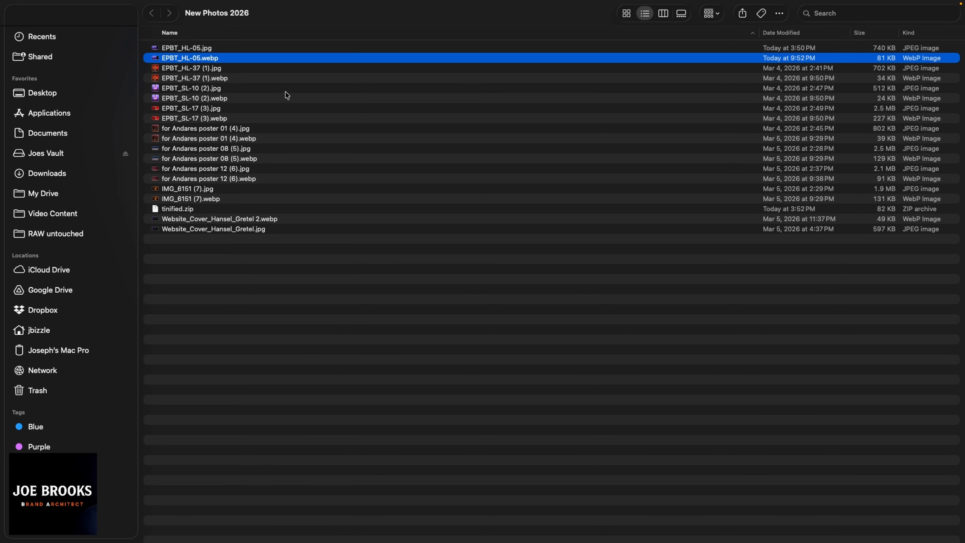
super+click(197, 48)
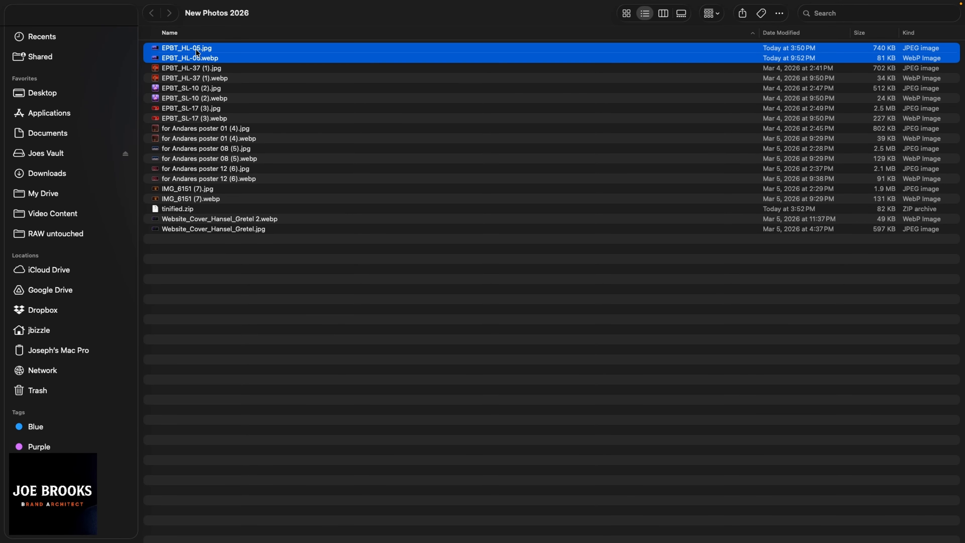
super+click(202, 59)
super+click(203, 68)
super+click(198, 50)
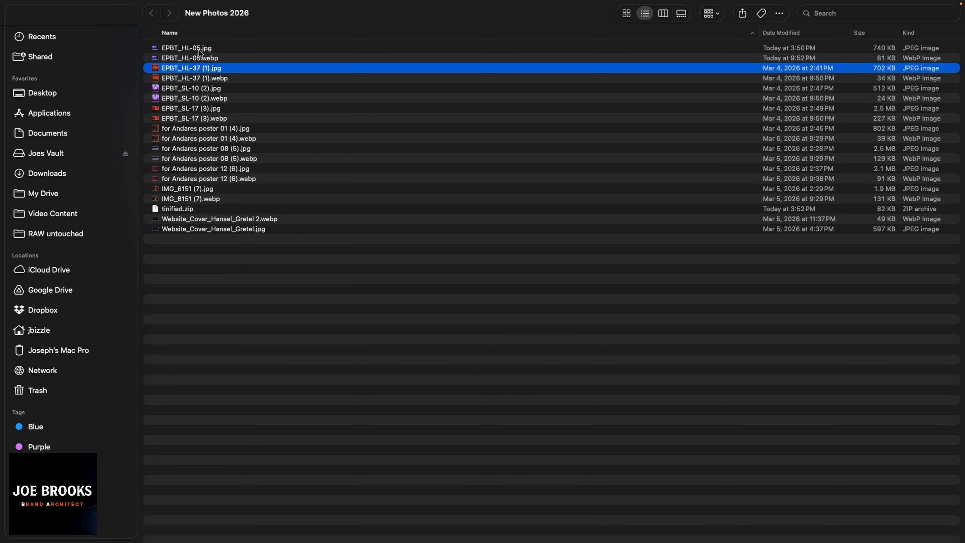
super+click(198, 49)
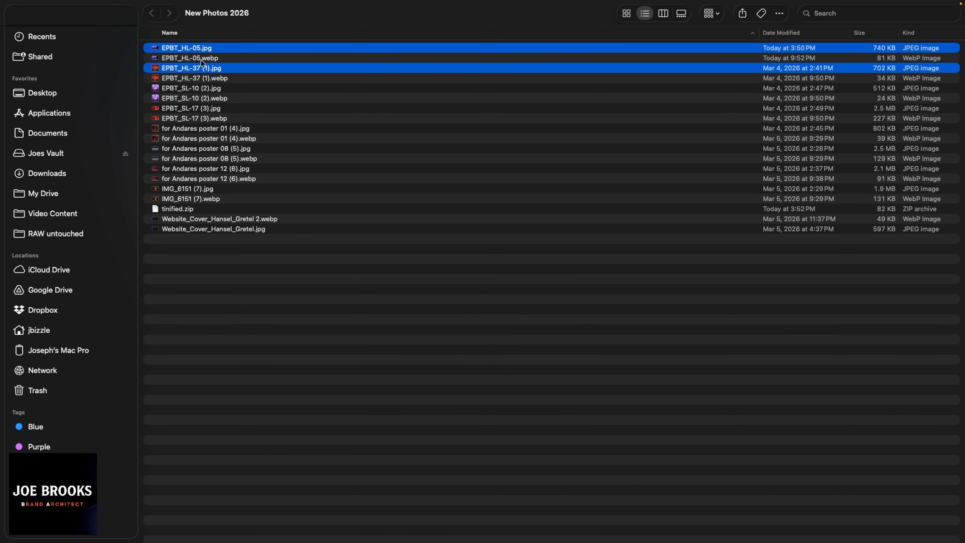
super+click(203, 69)
super+click(208, 60)
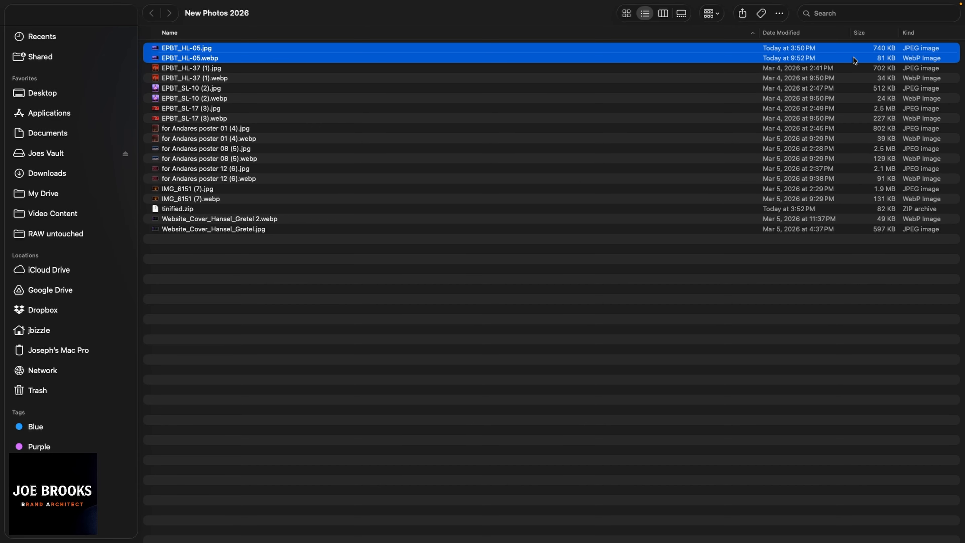
click(211, 58)
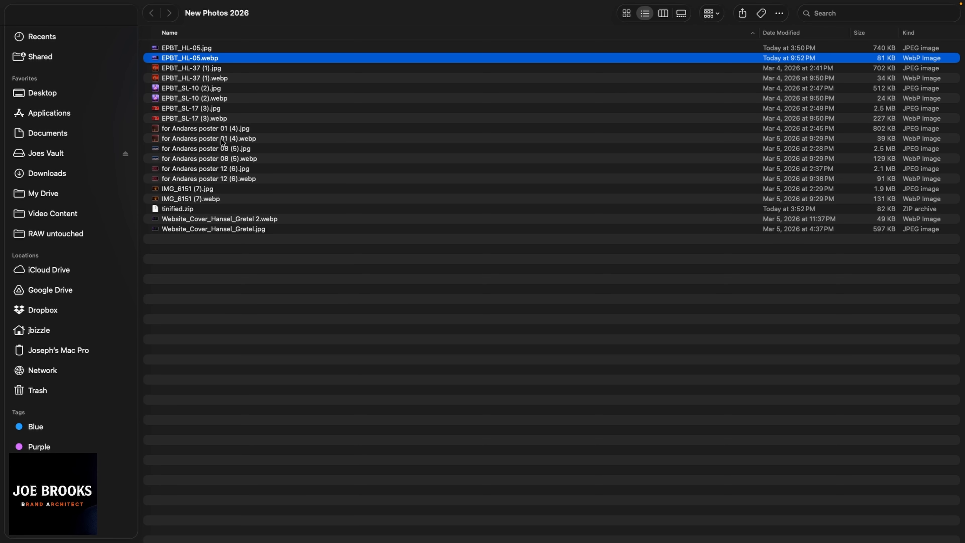
key(super+Tab)
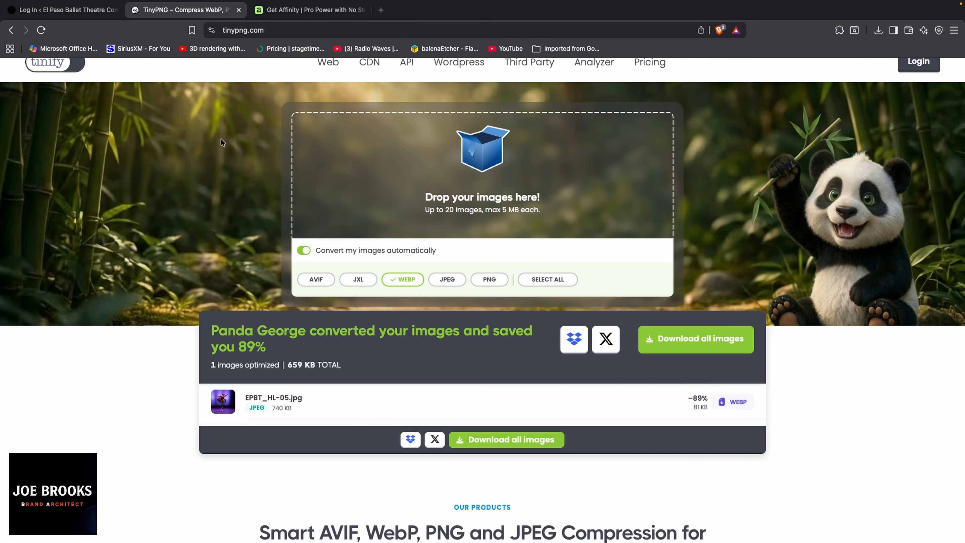
Step: Log in to the WordPress admin and close the duplicate Dashboard tab
click(75, 9)
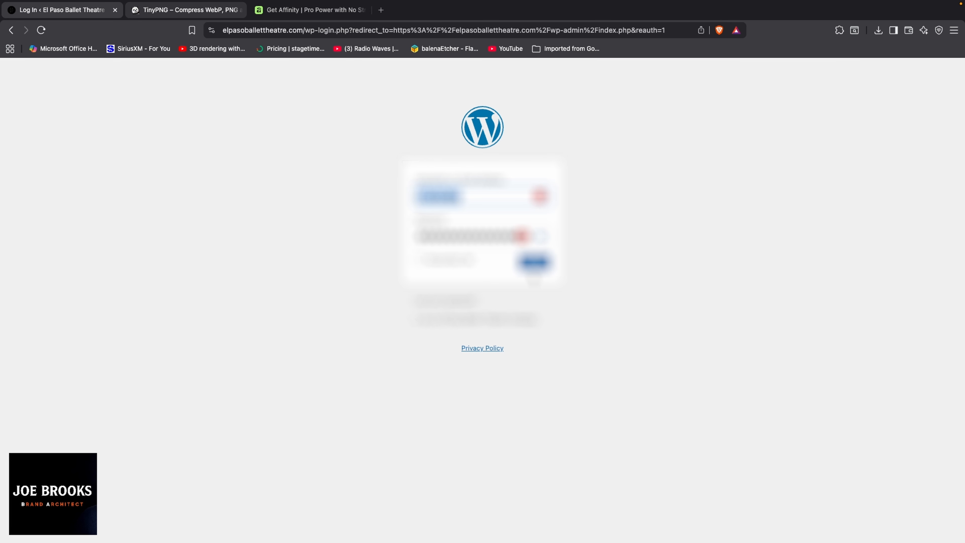
click(534, 263)
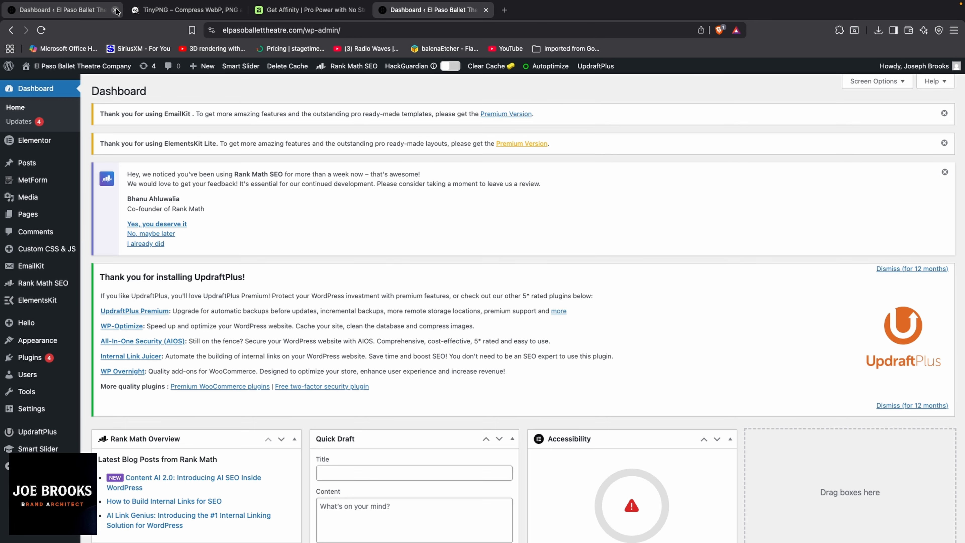
click(116, 10)
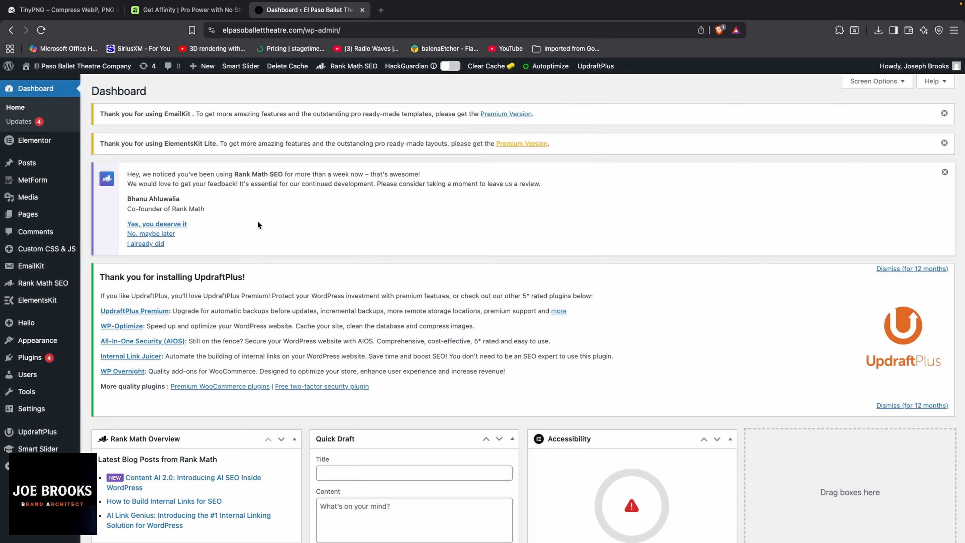
Step: Open Media > Add Media File's Upload New Media page and close the leftover Dashboard tab
mouse_move(47, 197)
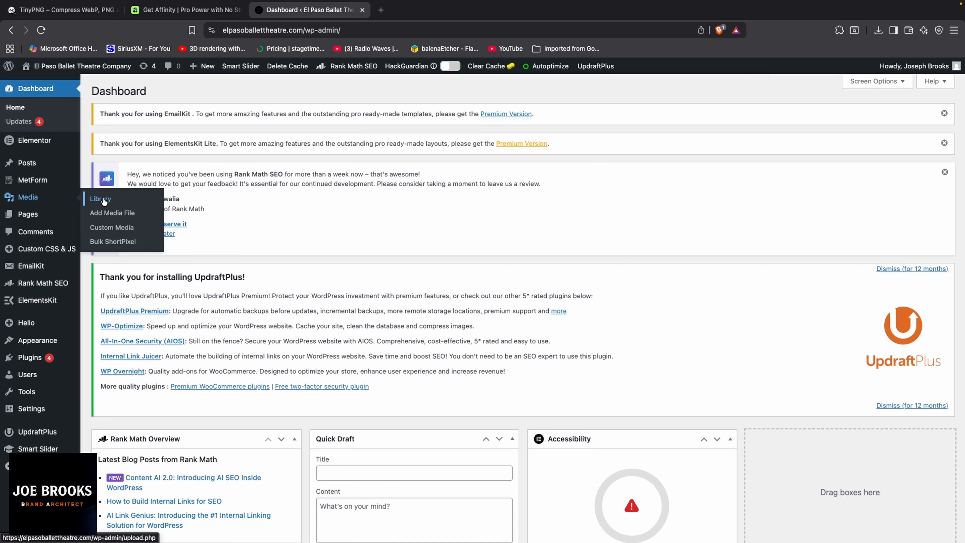
super+click(105, 213)
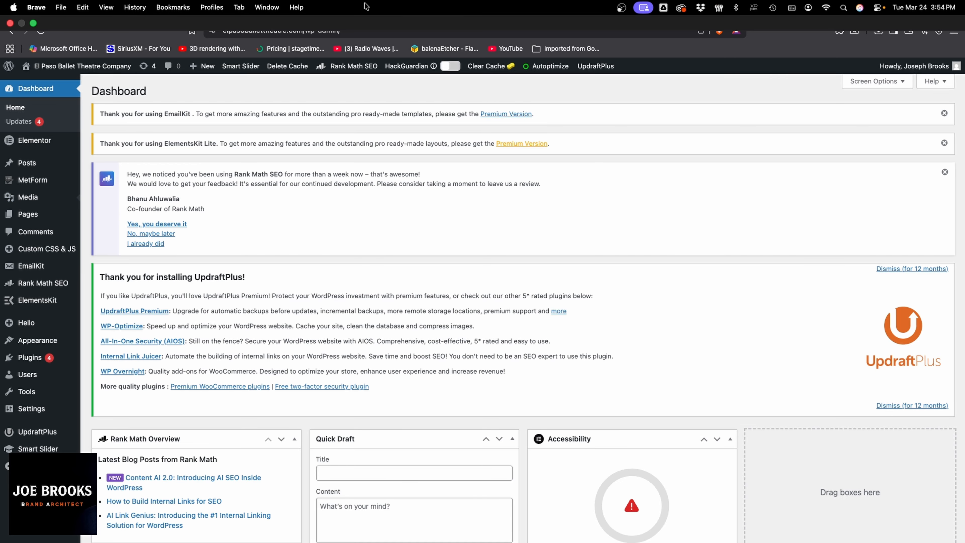
click(401, 11)
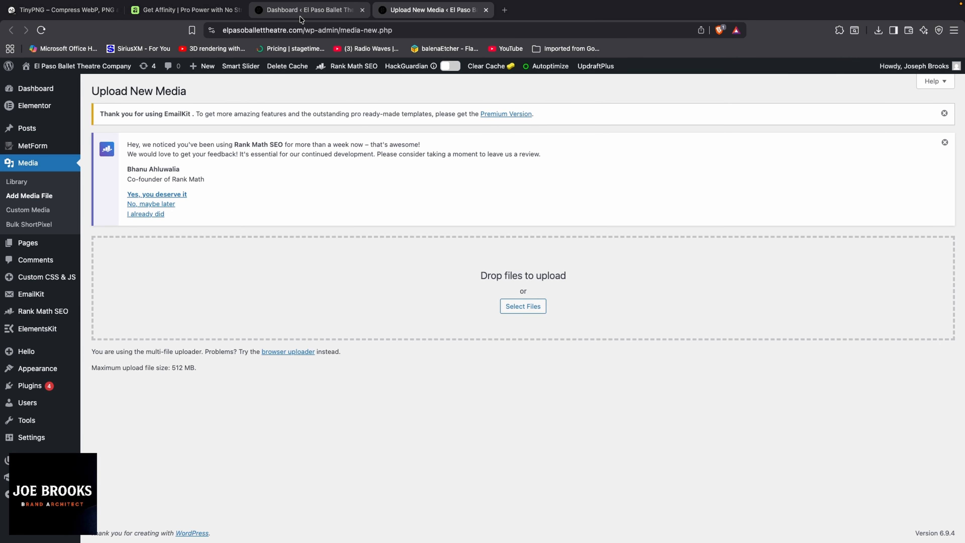
click(361, 13)
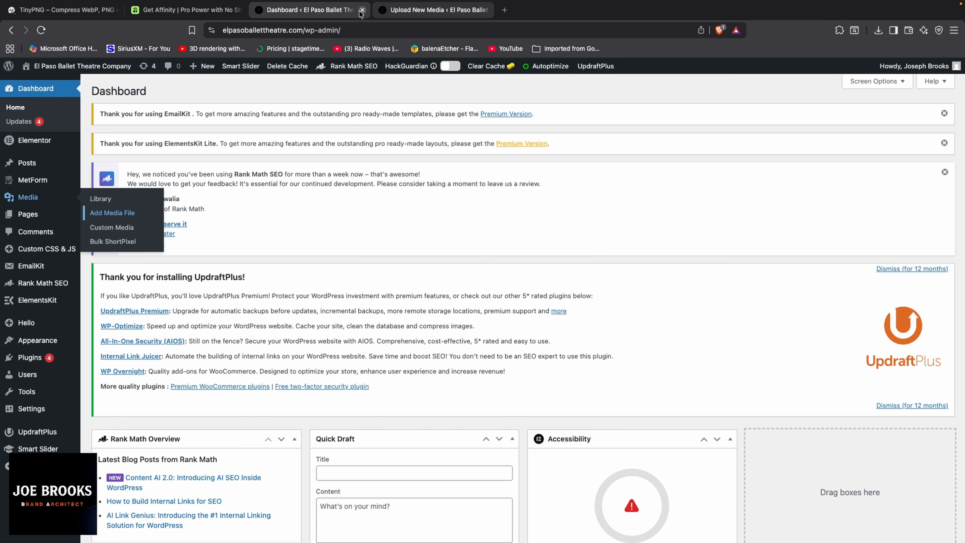
click(362, 10)
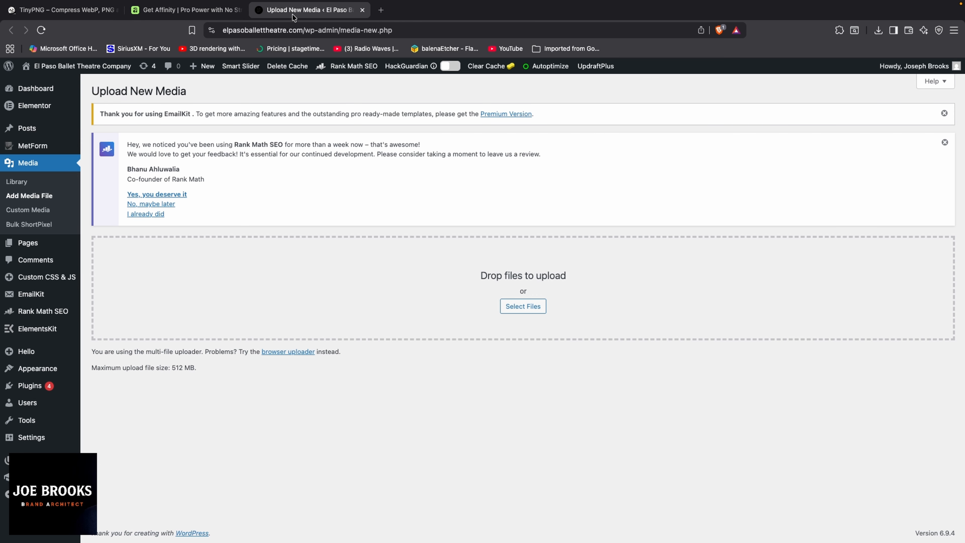
Step: Upload EPBT_HL-05.webp to the WordPress media library
click(517, 311)
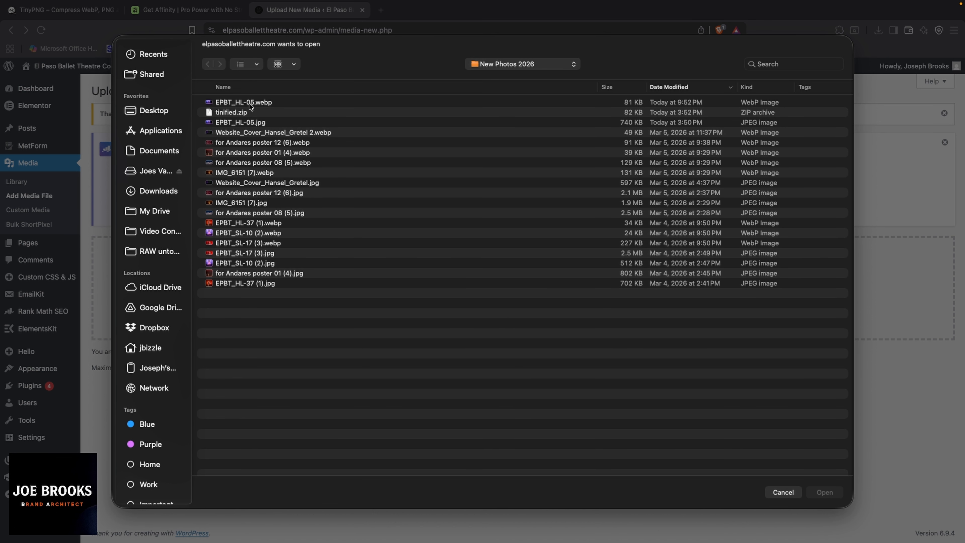
click(251, 107)
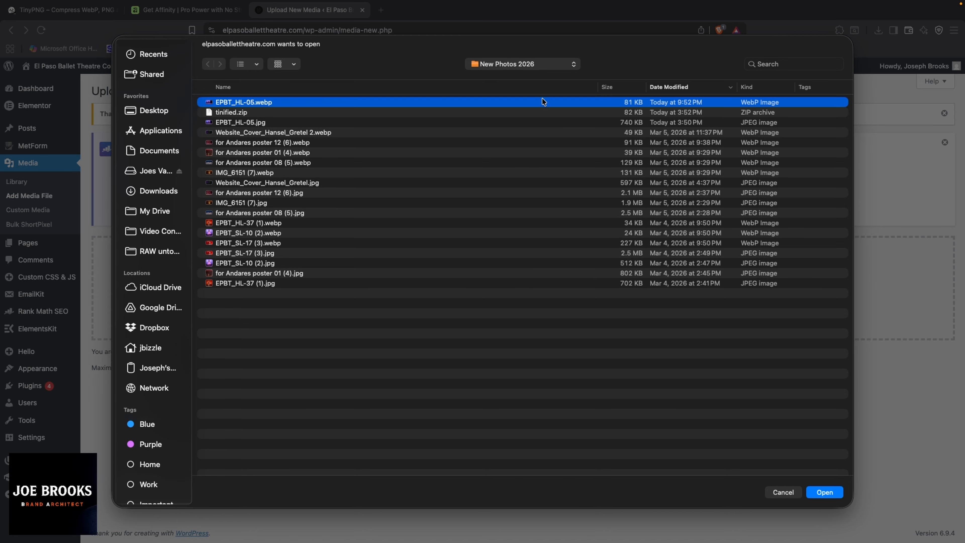
click(821, 491)
Step: Show the Media Library list with EPBT_HL-05.webp on top and close the upload tab
super+click(17, 182)
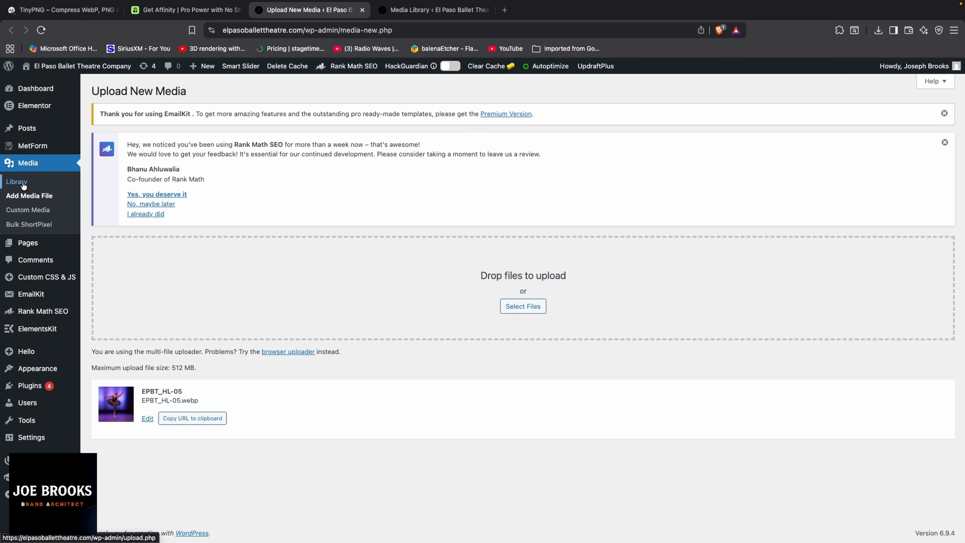
click(363, 10)
scroll(263, 399, down, 5)
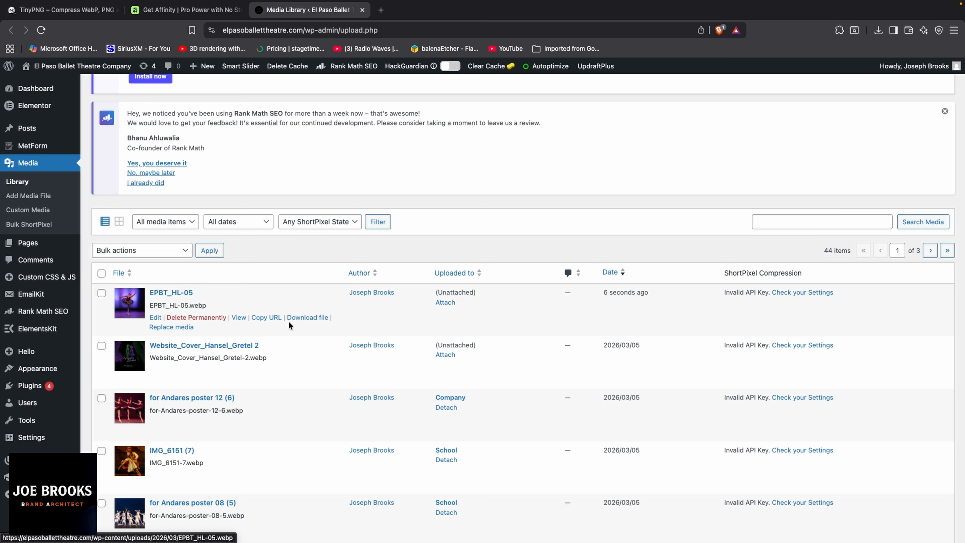
Step: Open the Replace Media page for EPBT_HL-05.webp in a new tab, closing the Media Library tab
super+click(171, 327)
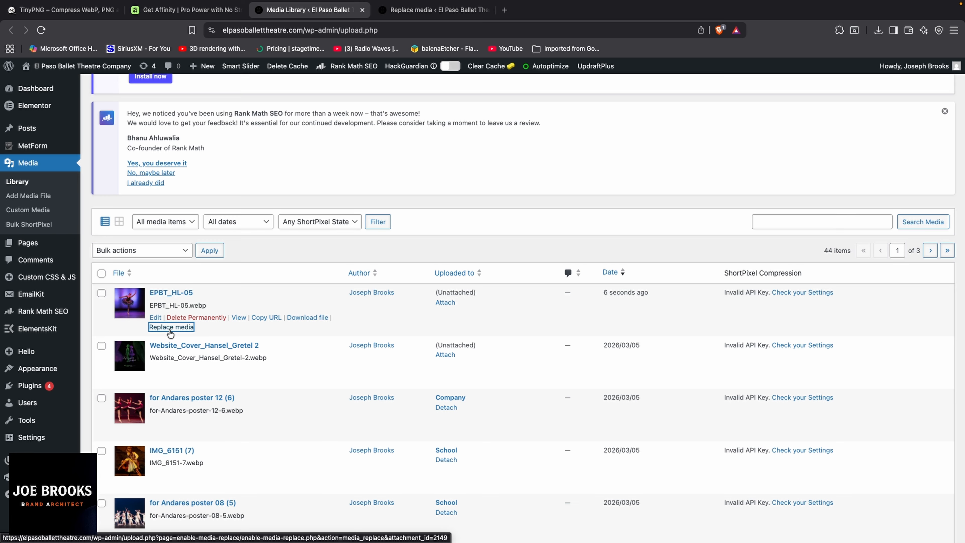
click(363, 10)
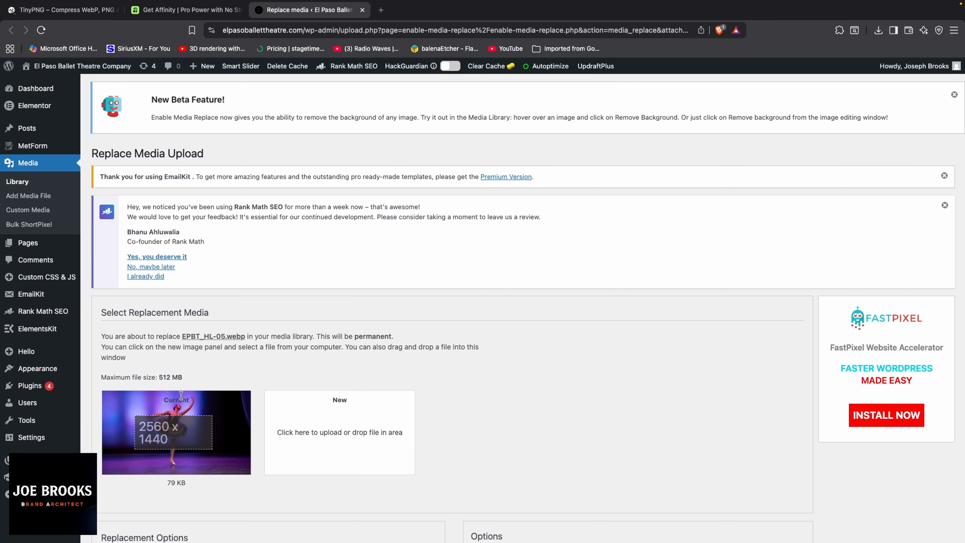
scroll(487, 464, down, 2)
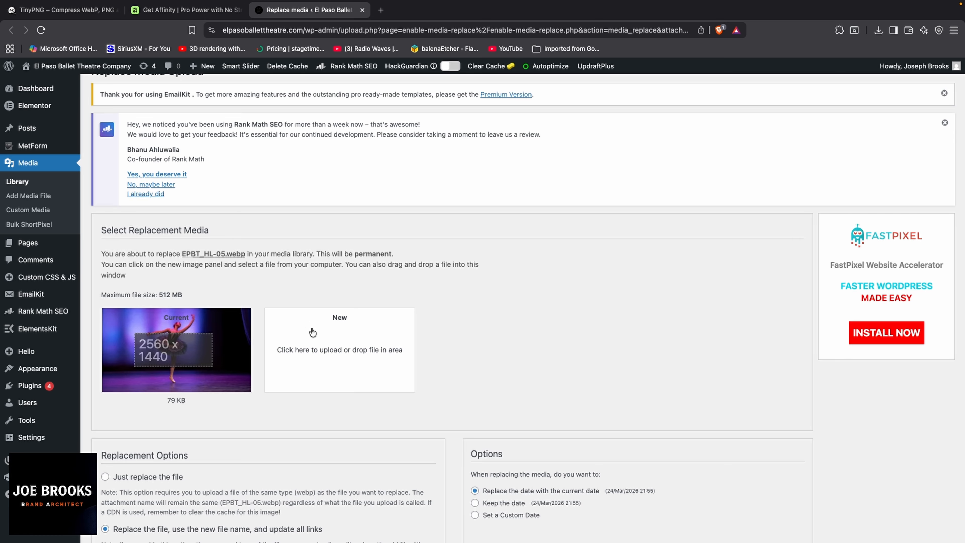
Step: After previewing candidates, choose 'for Andares poster 12 (6).webp' (2560 × 1440, 89.10 KB) as the replacement file
click(323, 344)
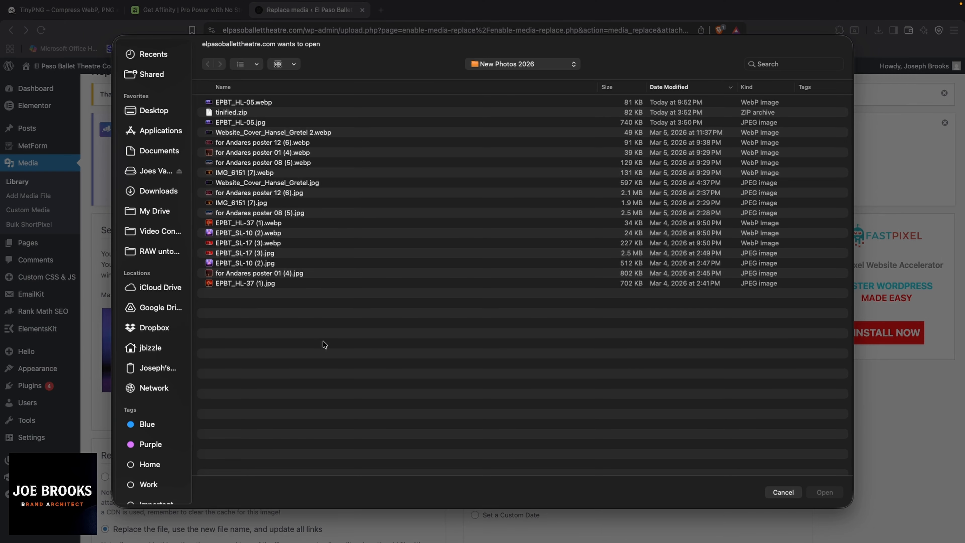
click(255, 122)
key(space)
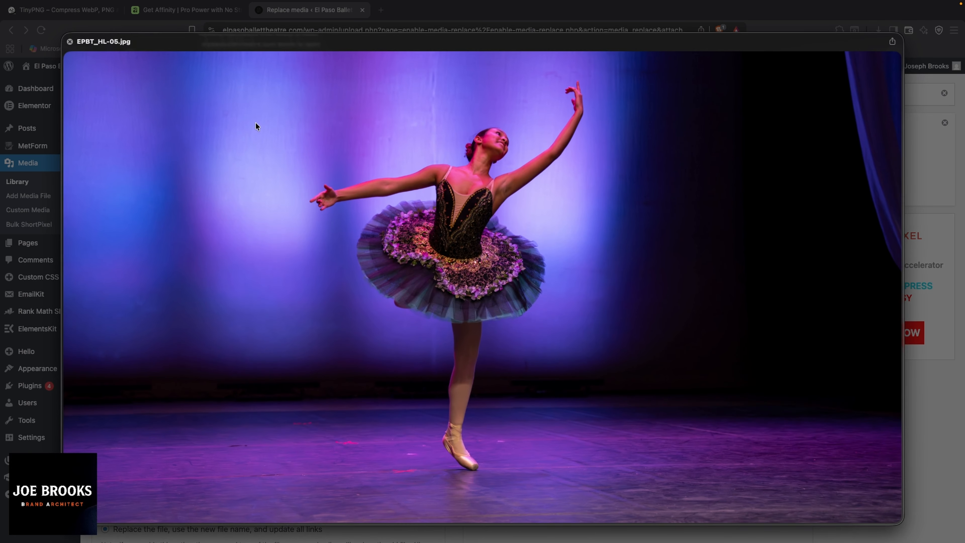
key(space)
click(260, 143)
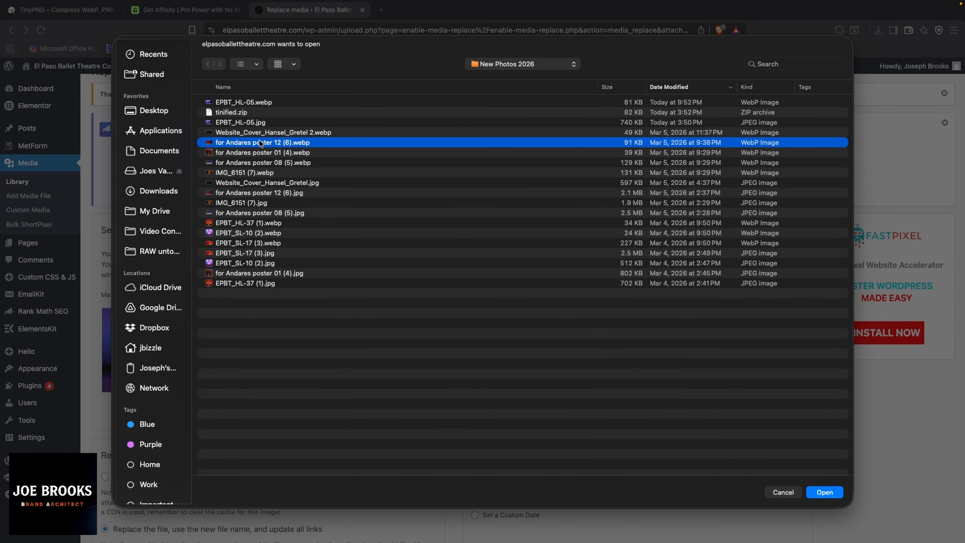
key(space)
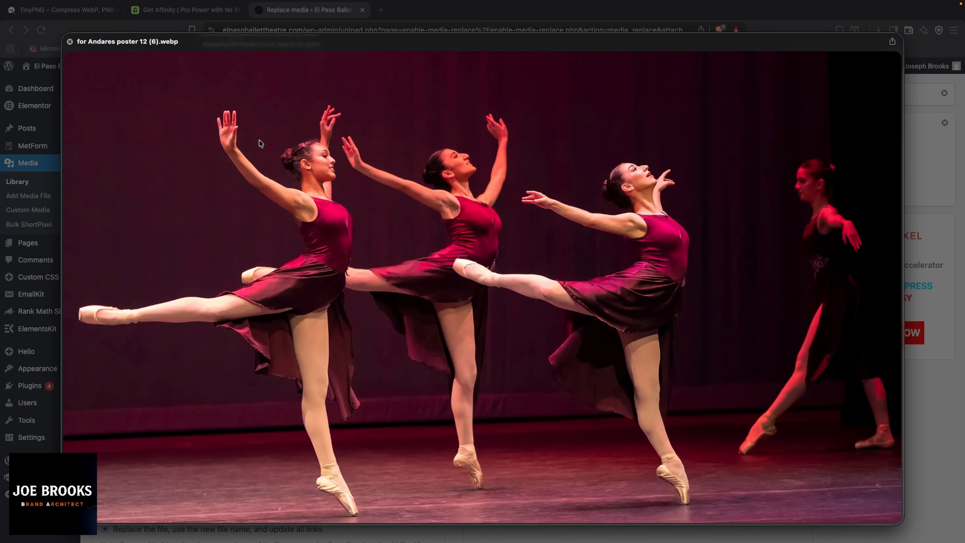
key(space)
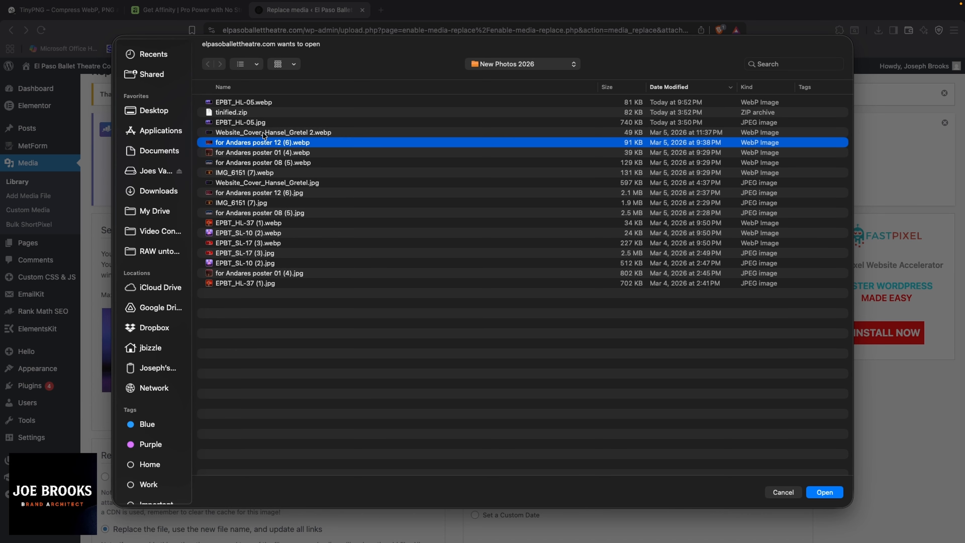
click(813, 494)
scroll(296, 421, down, 5)
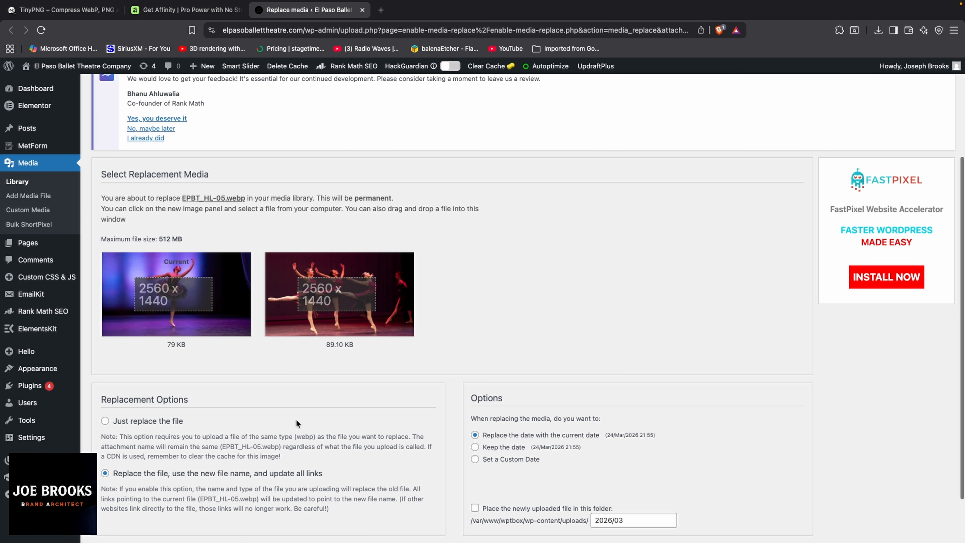